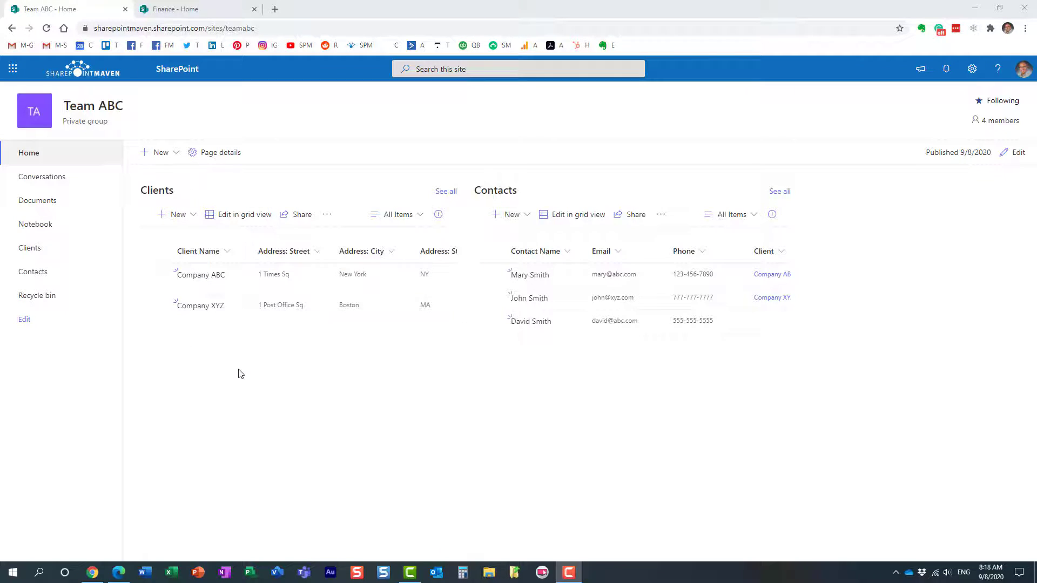
Reload the Team ABC home page so the Teams link appears, then show its 4 members
right_click(229, 110)
click(262, 142)
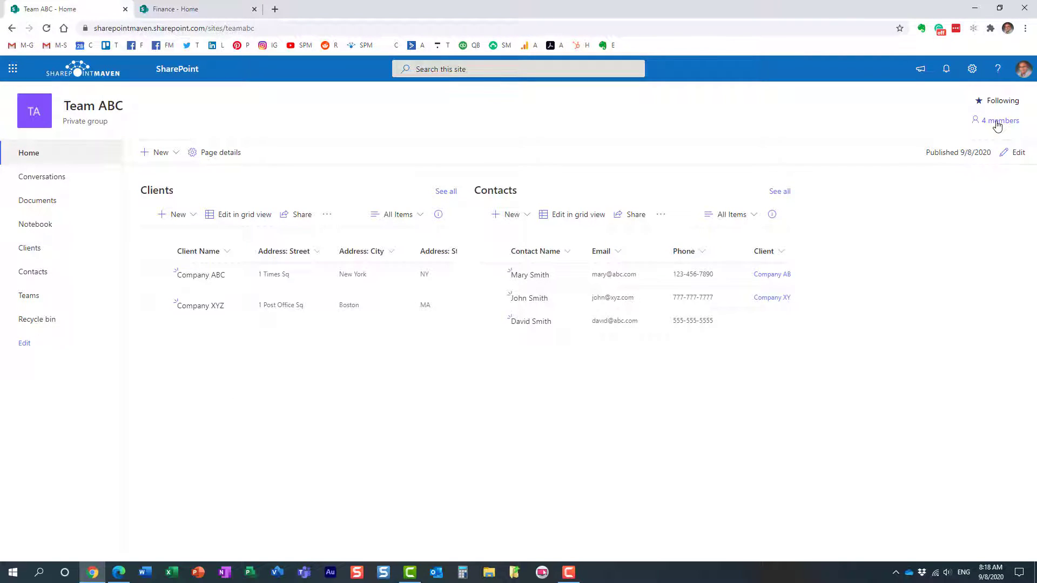
click(997, 123)
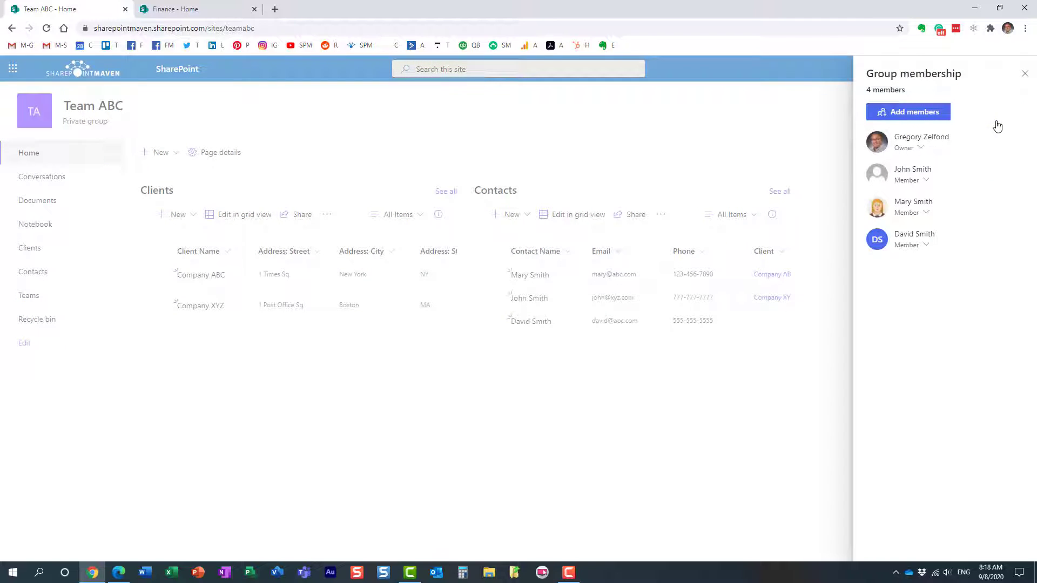
Try adding an outside Gmail address as a Team ABC group member and save it
click(927, 114)
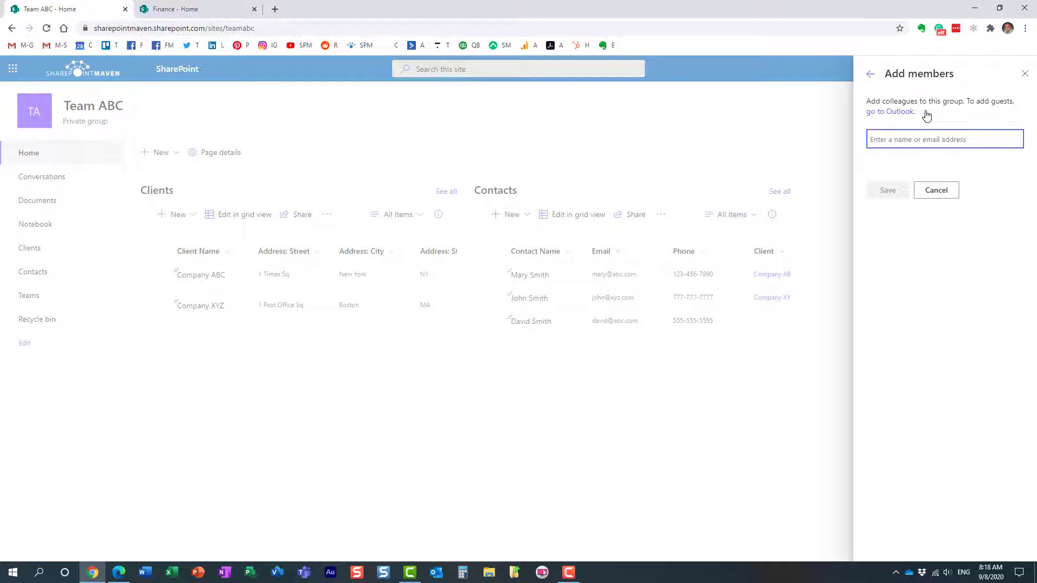
text(john)
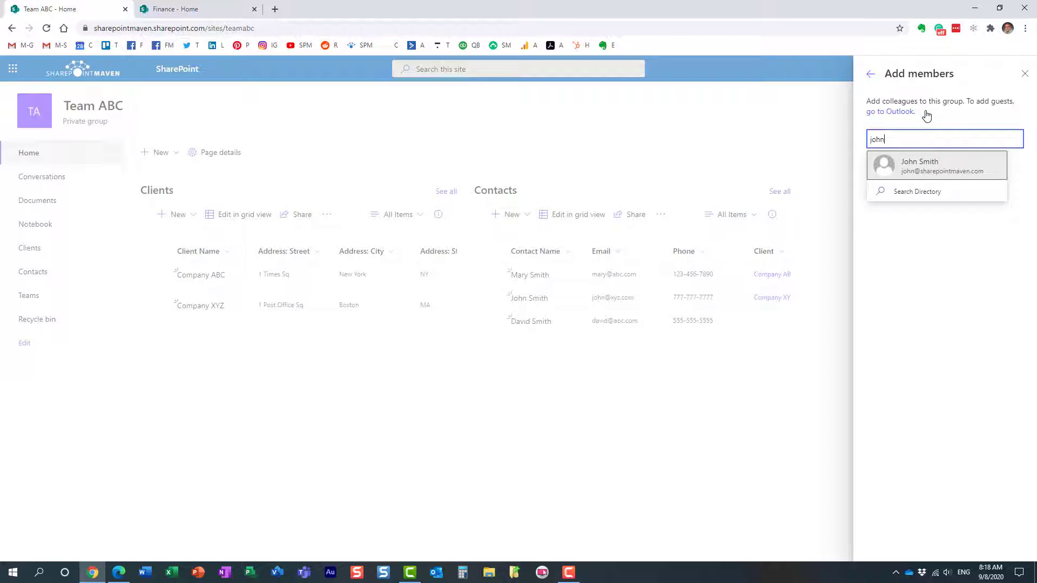
key(BackSpace)
key(BackSpace)
key(BackSpace)
key(BackSpace)
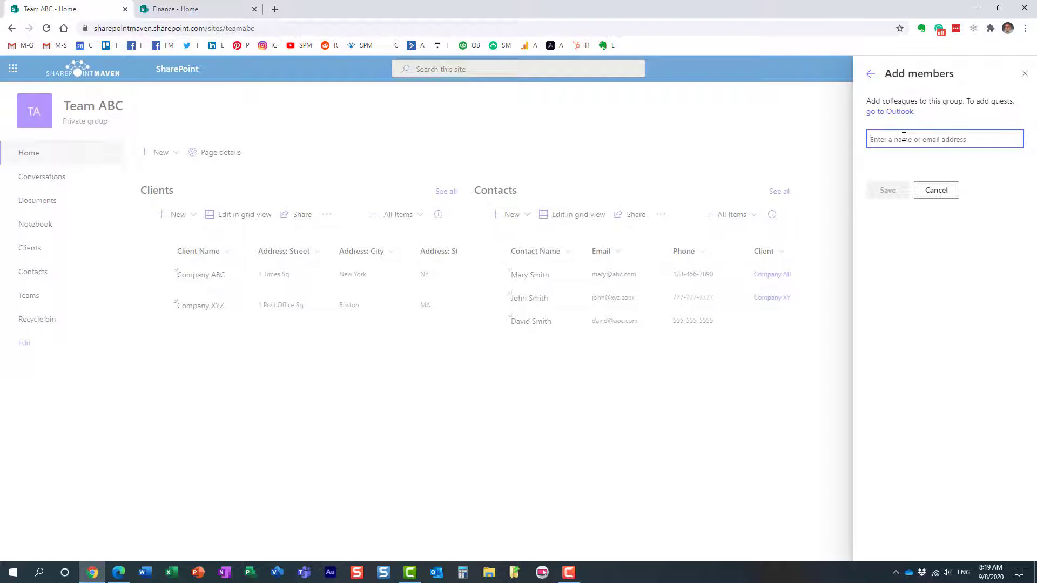
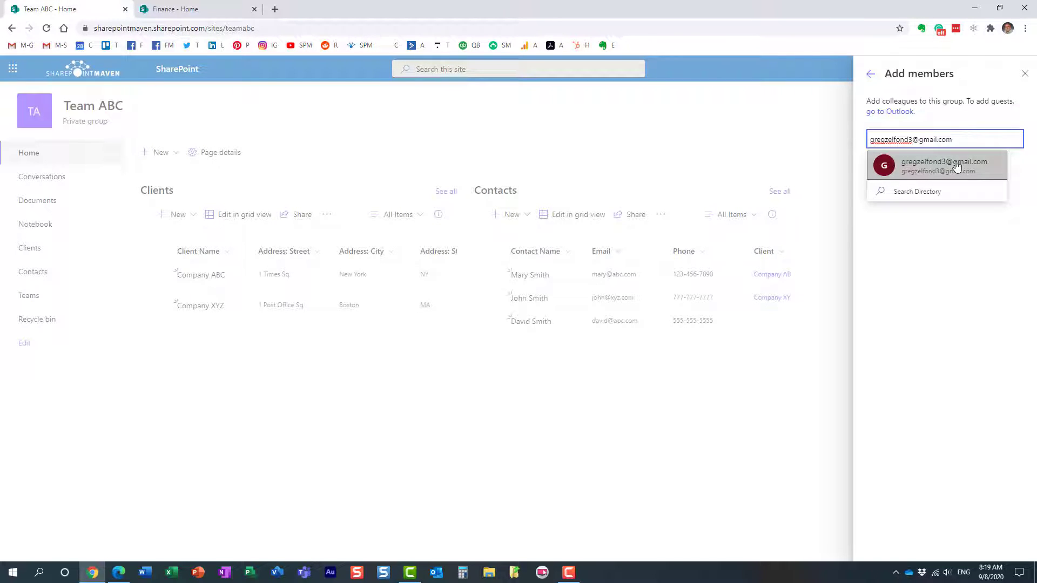
click(957, 167)
click(899, 217)
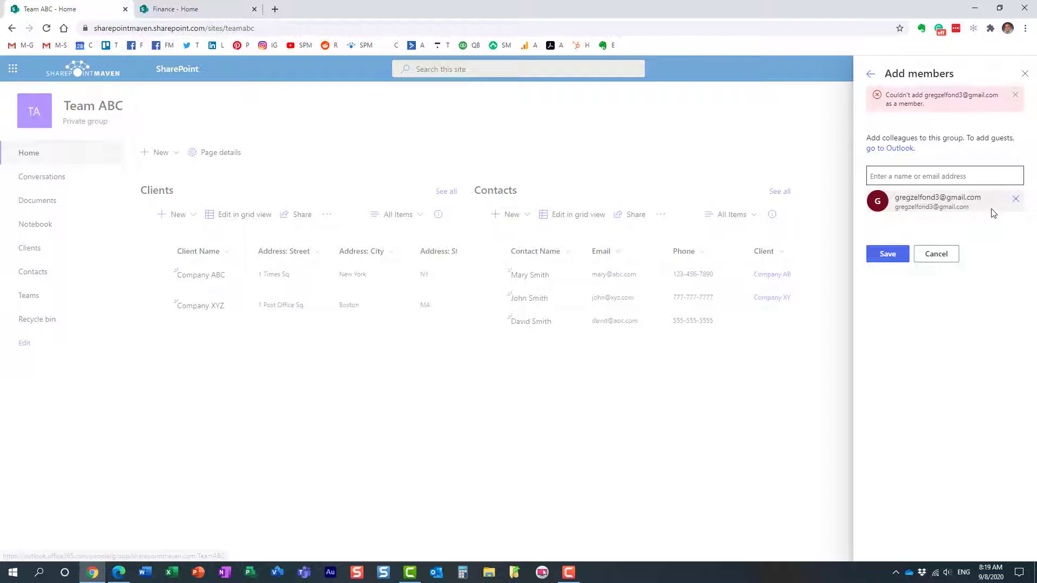
After the rejection, return to the membership list and close the members panel
click(936, 254)
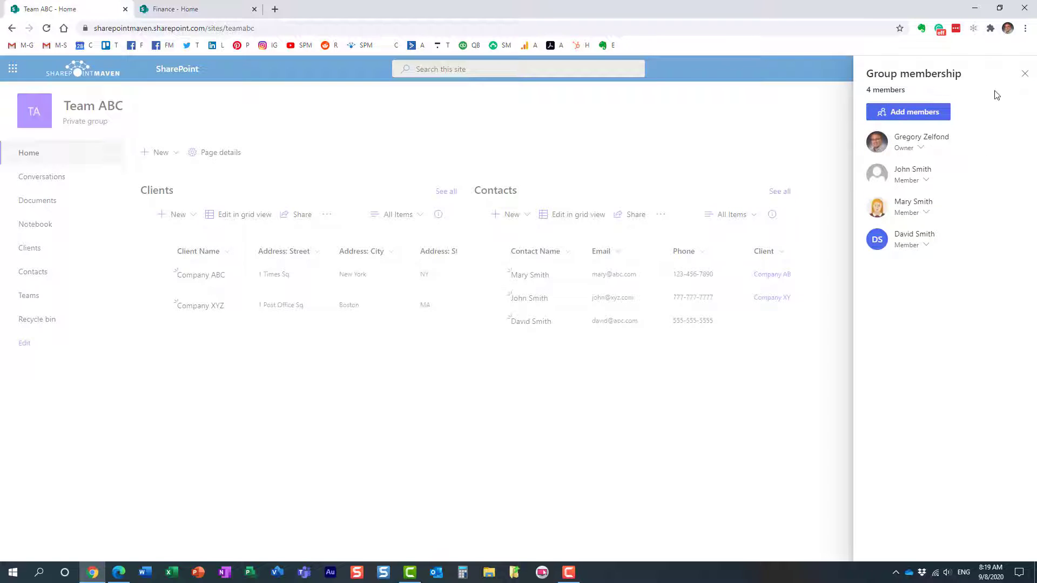
click(926, 114)
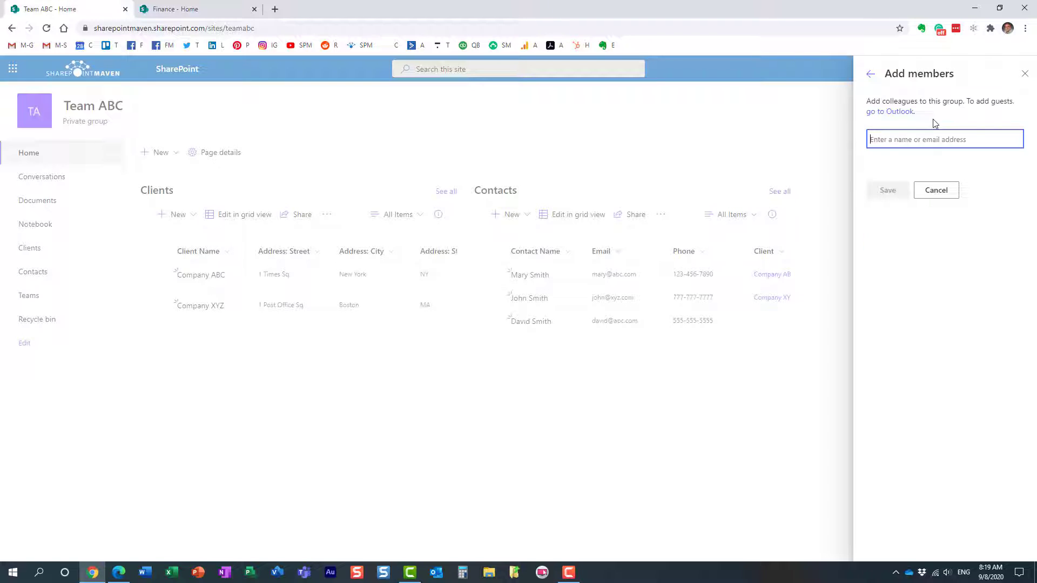
click(1024, 73)
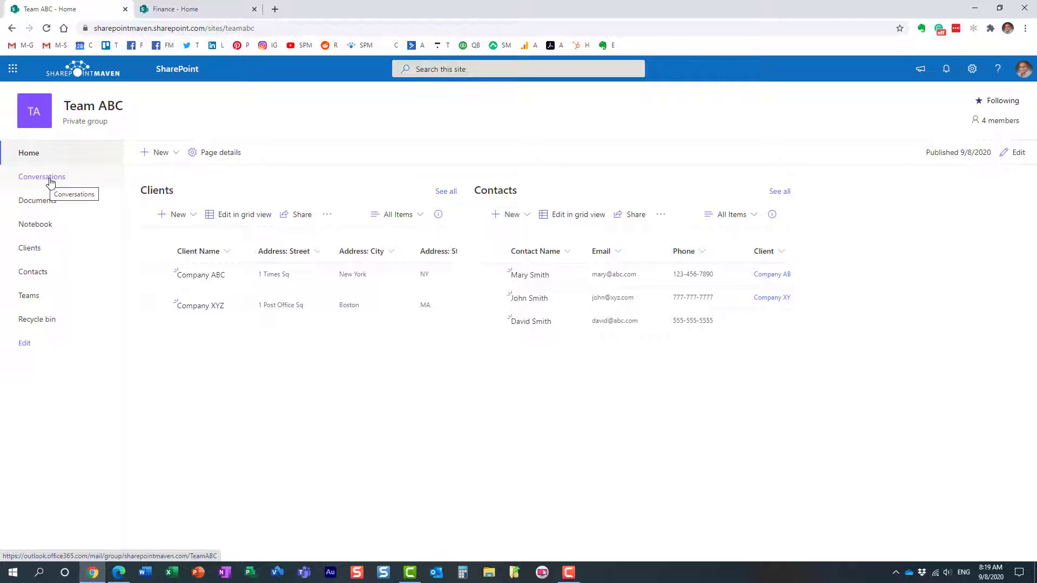
Open Team ABC's conversations in Outlook on the web and review its four-member list
click(49, 183)
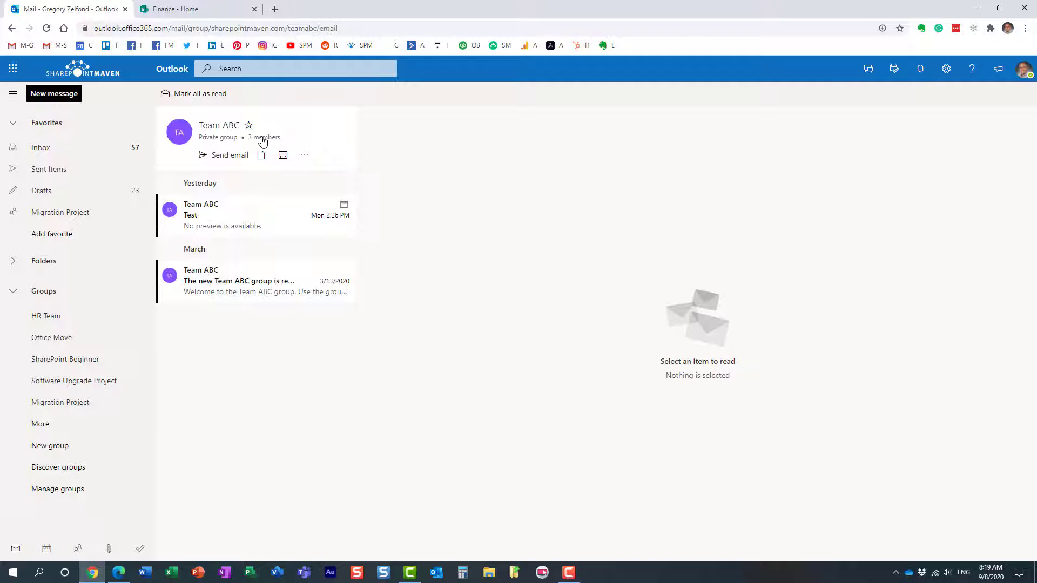
click(262, 140)
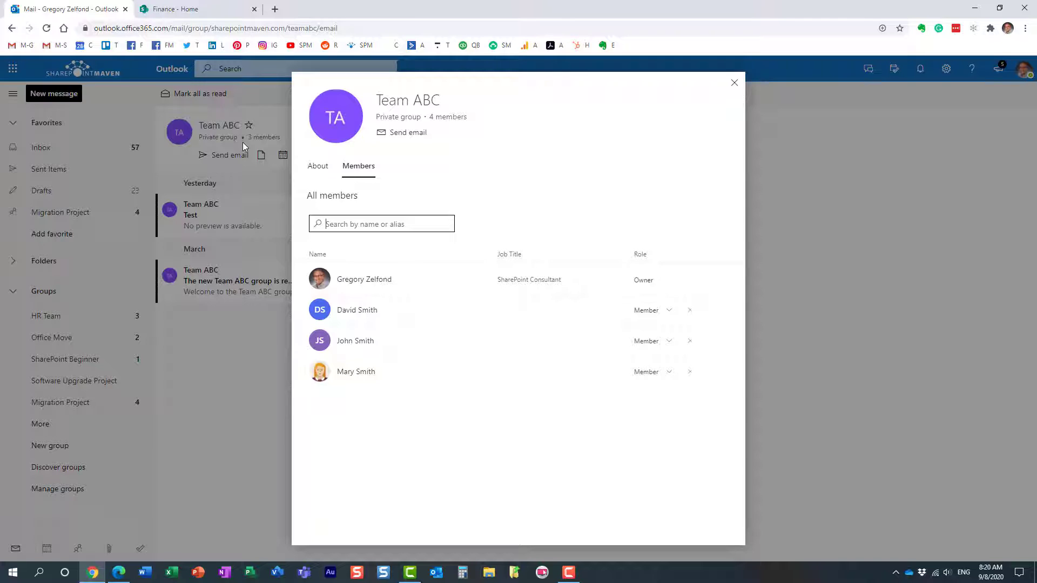
click(381, 218)
click(733, 83)
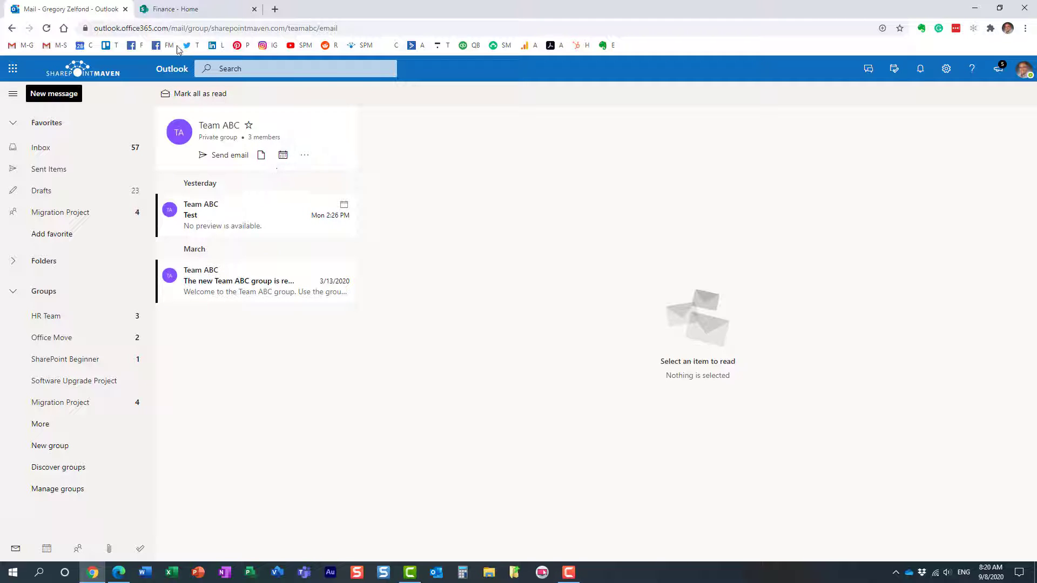
click(305, 157)
Follow Team ABC's Teams link into the Teams web app, skipping the desktop app, and show Finance's General channel
click(331, 216)
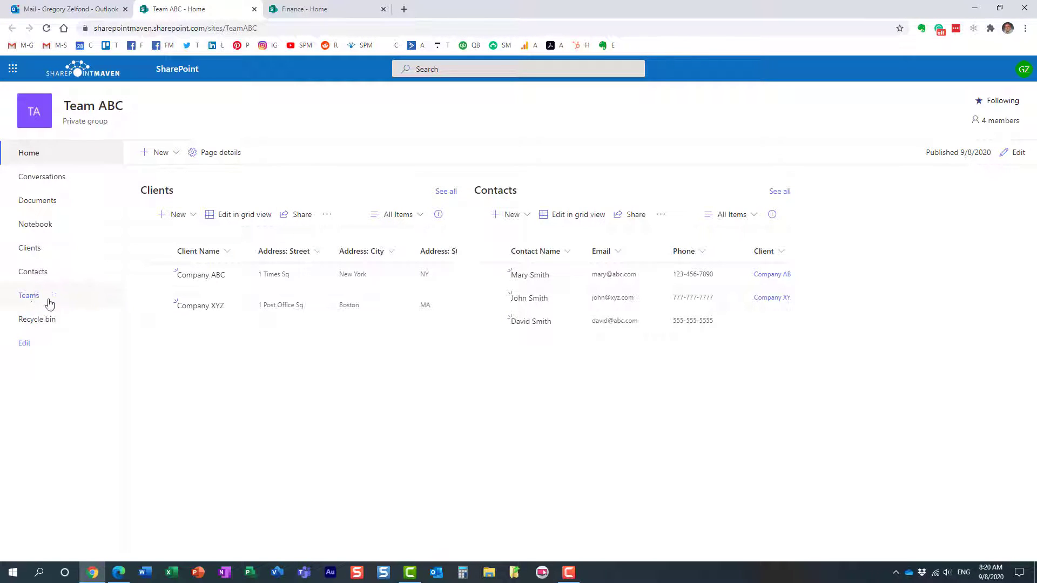
click(29, 299)
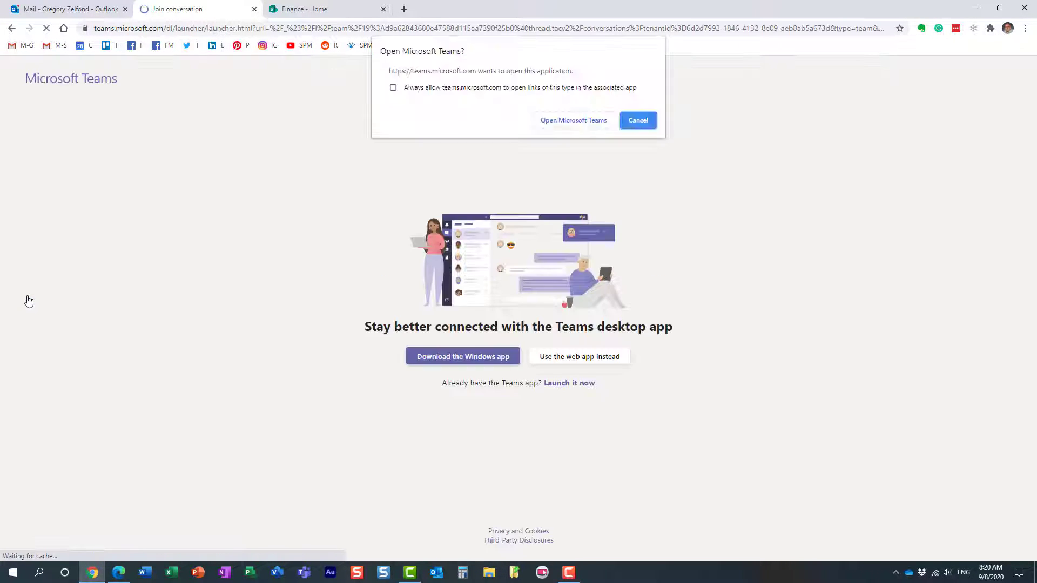
click(643, 123)
click(604, 358)
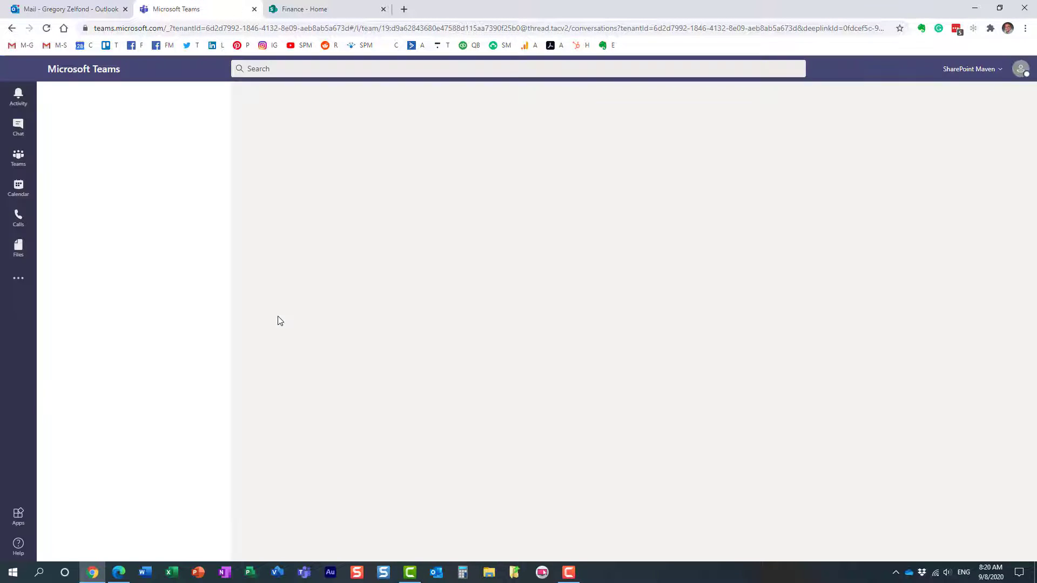
click(44, 365)
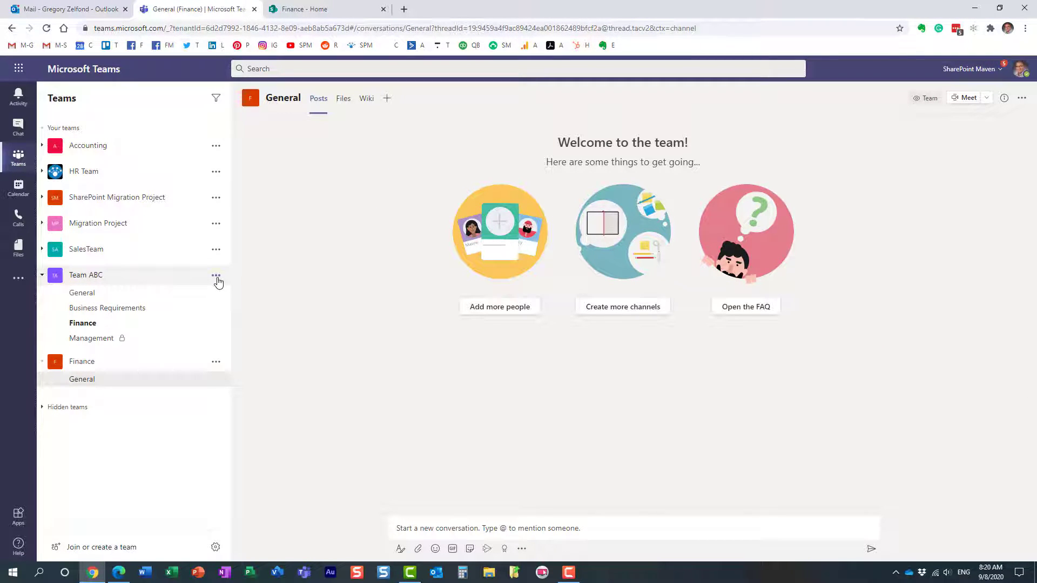
Open Manage team for Team ABC to view 1 owner and 4 members, closing Add member unused
click(216, 276)
click(245, 326)
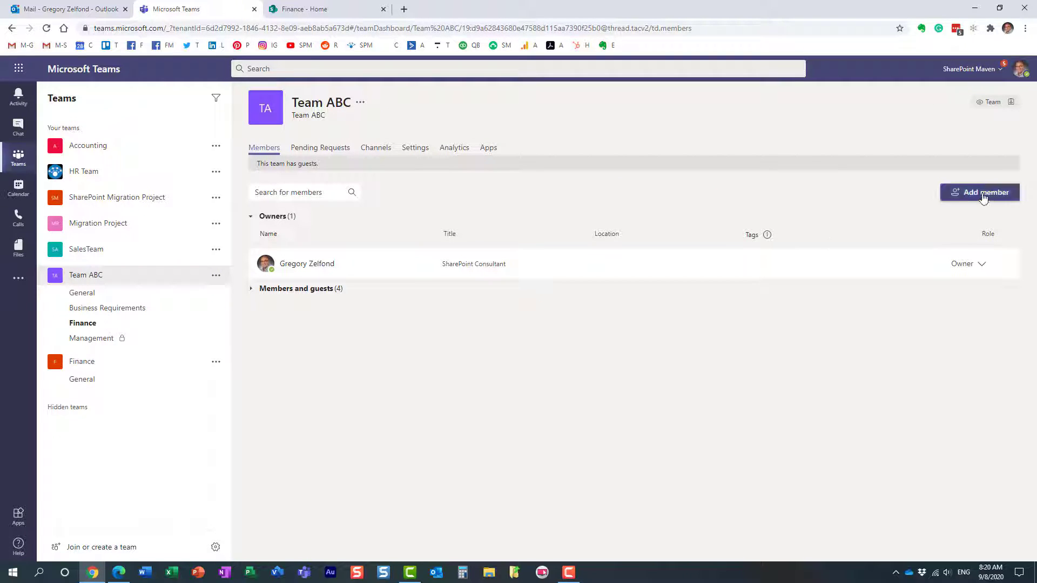
click(983, 195)
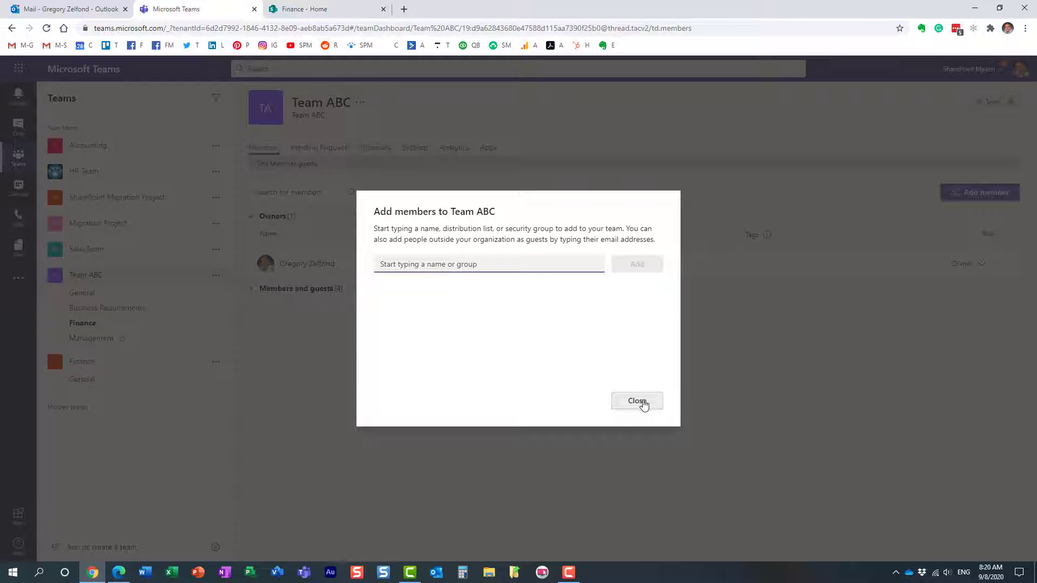
click(638, 401)
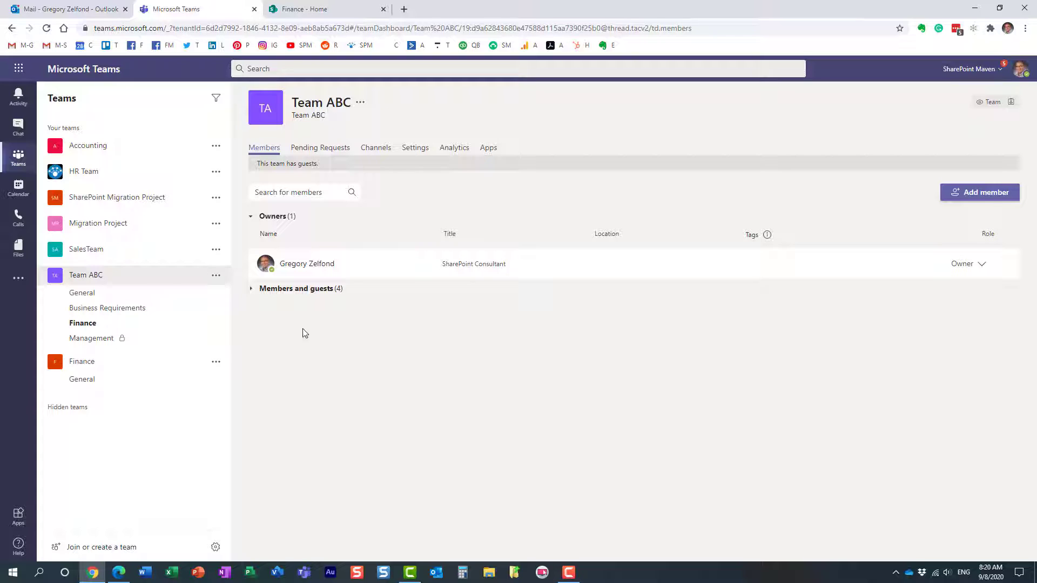
Switch back to the 'Finance - Home' SharePoint site
click(300, 10)
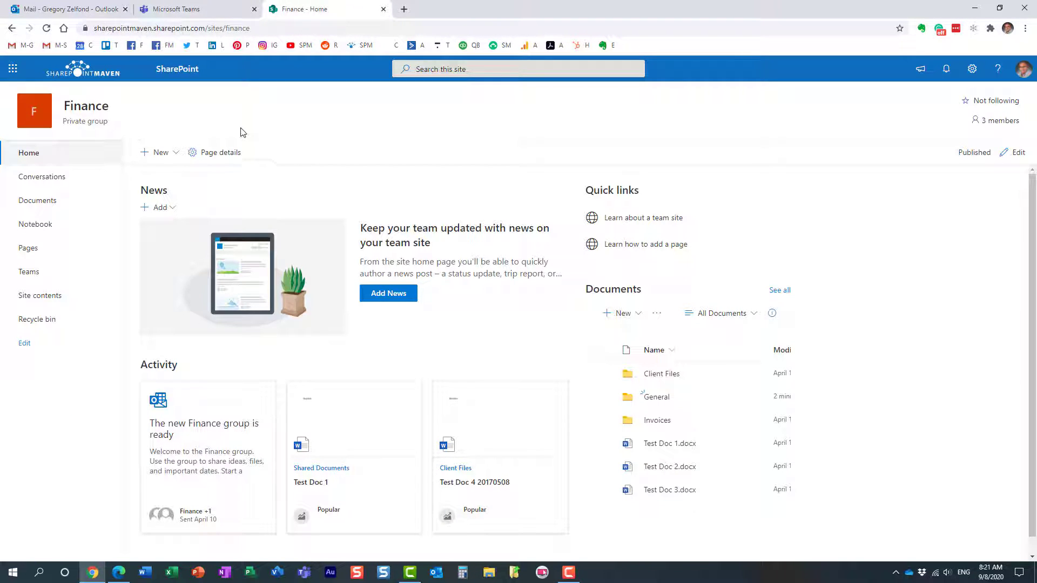
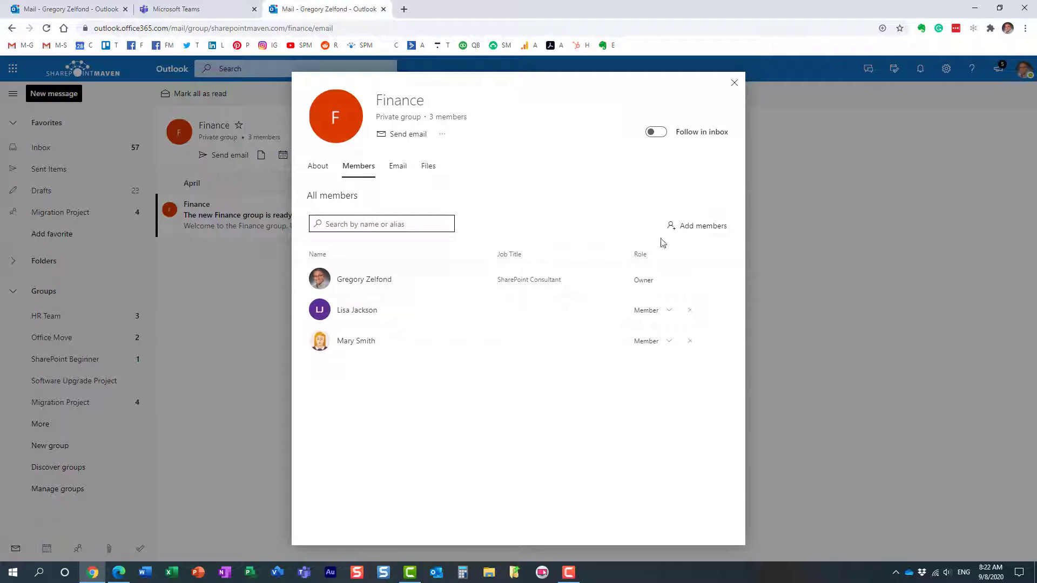
Add the guest's Gmail address to the Finance group as a guest member, then close the group panel
click(695, 231)
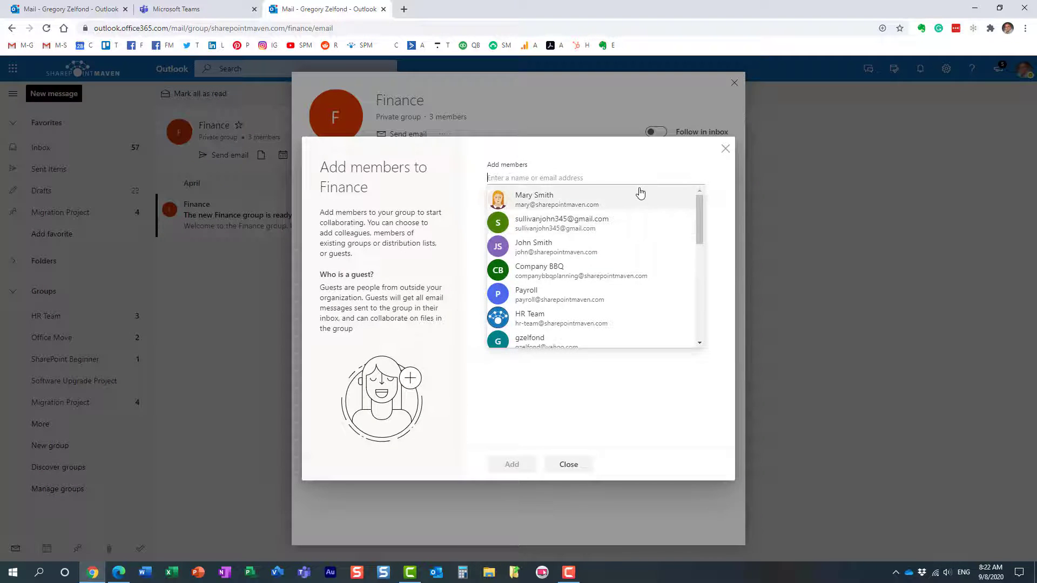
click(504, 177)
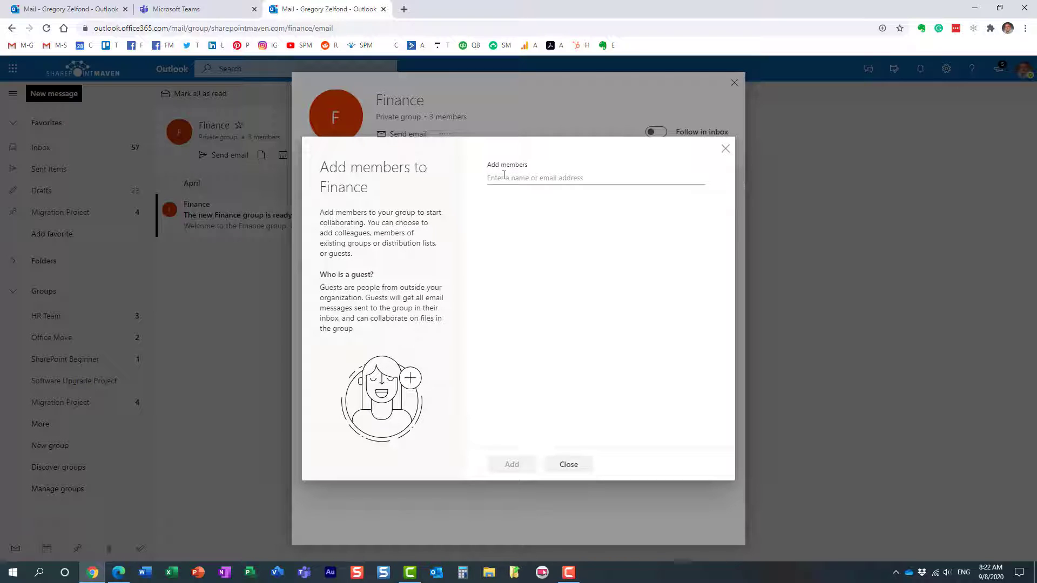
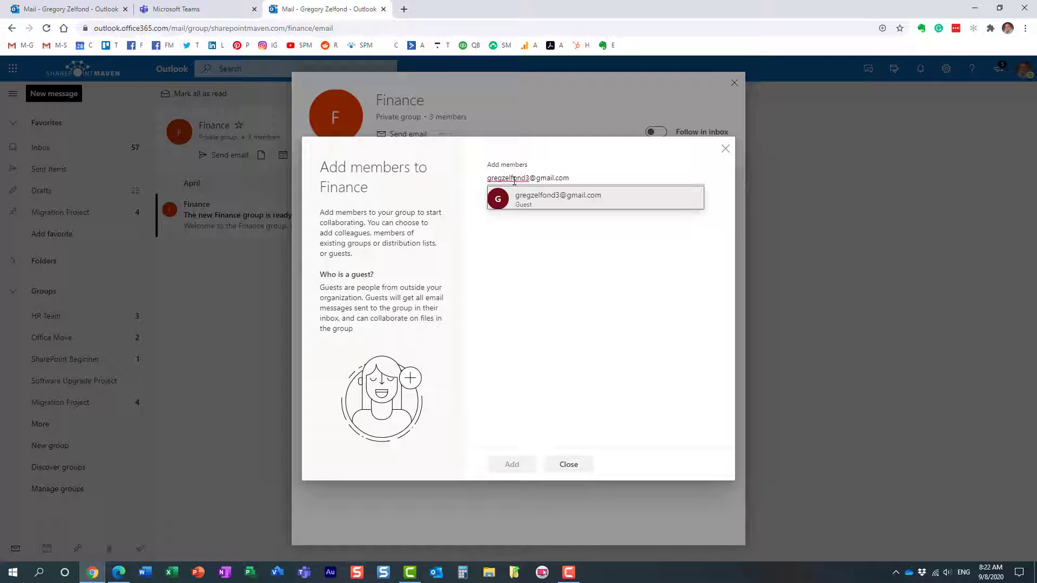
click(554, 205)
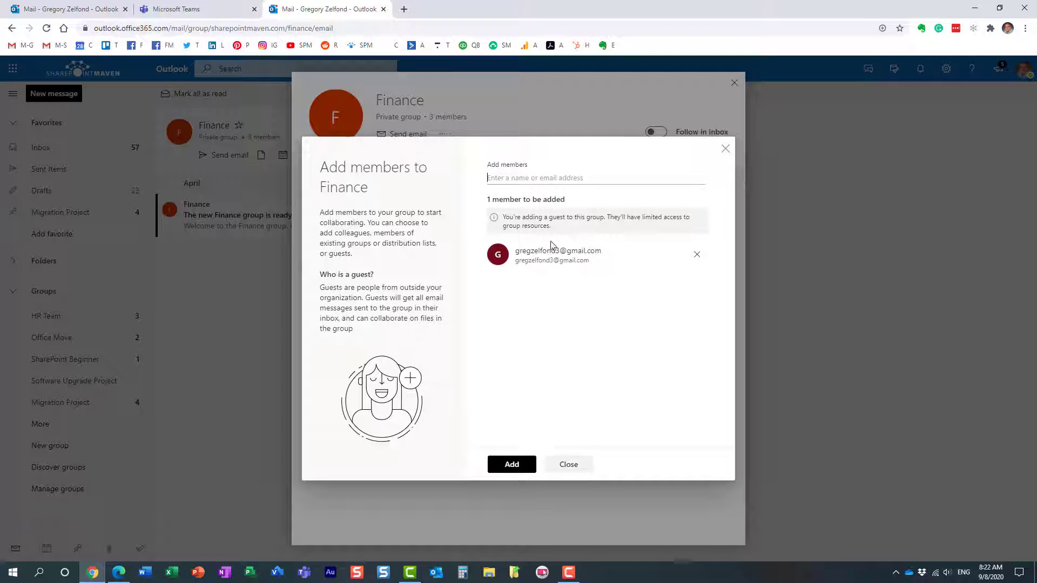
click(512, 466)
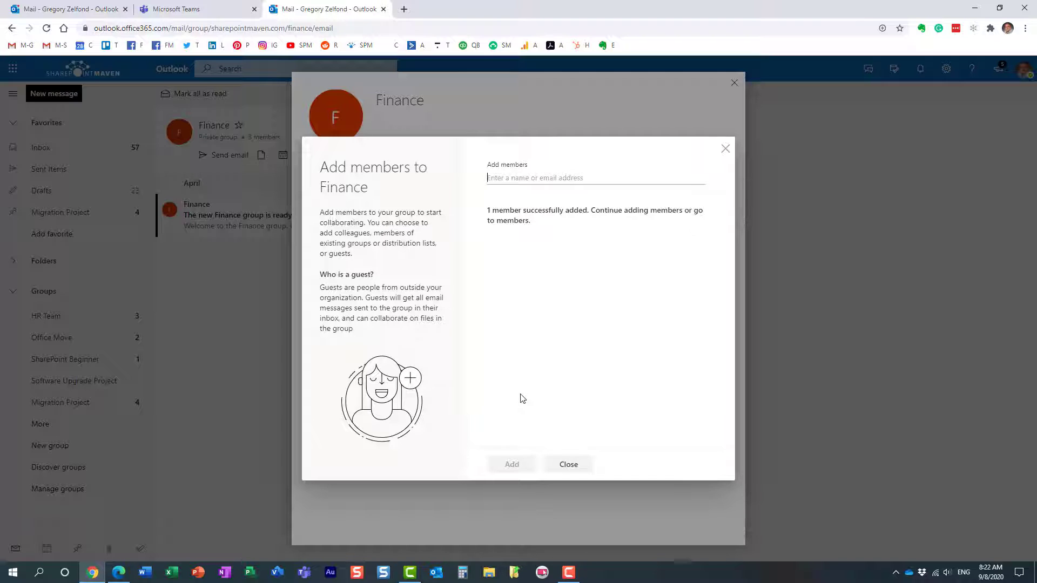
click(568, 465)
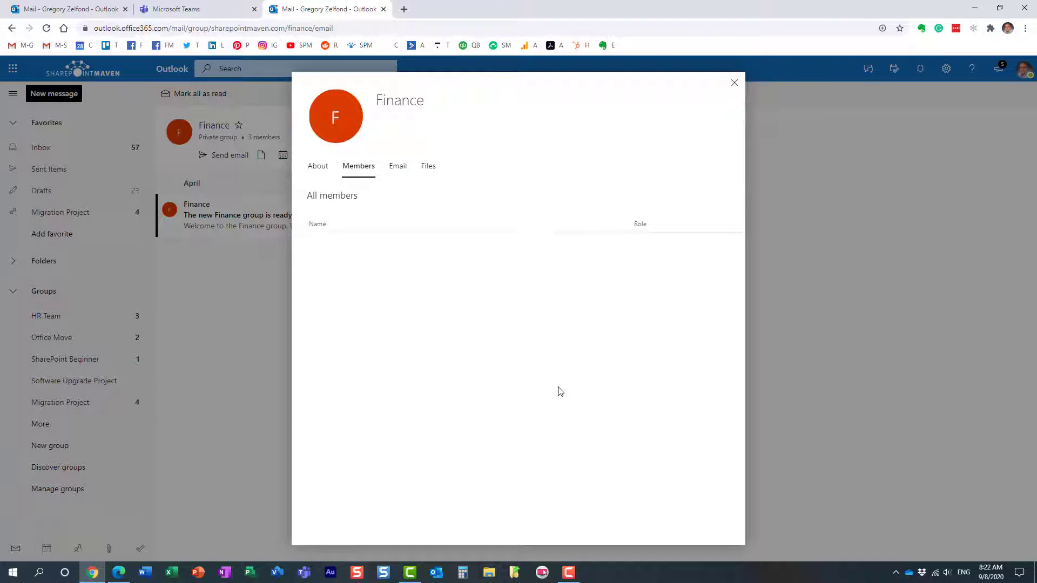
click(733, 85)
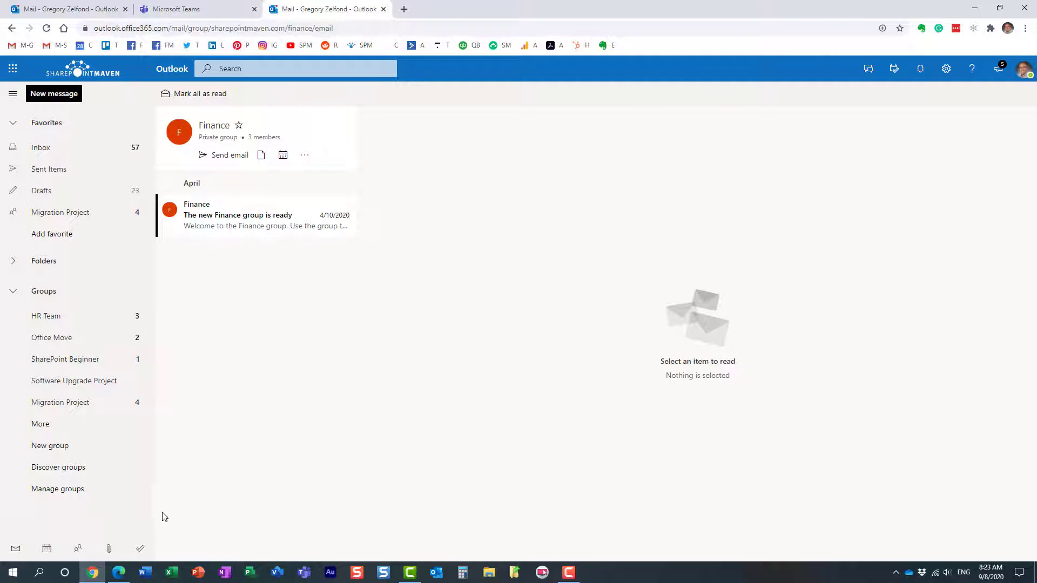
In the guest's Gmail inbox, open and read the 'Welcome to the Finance group' email
mouse_move(123, 577)
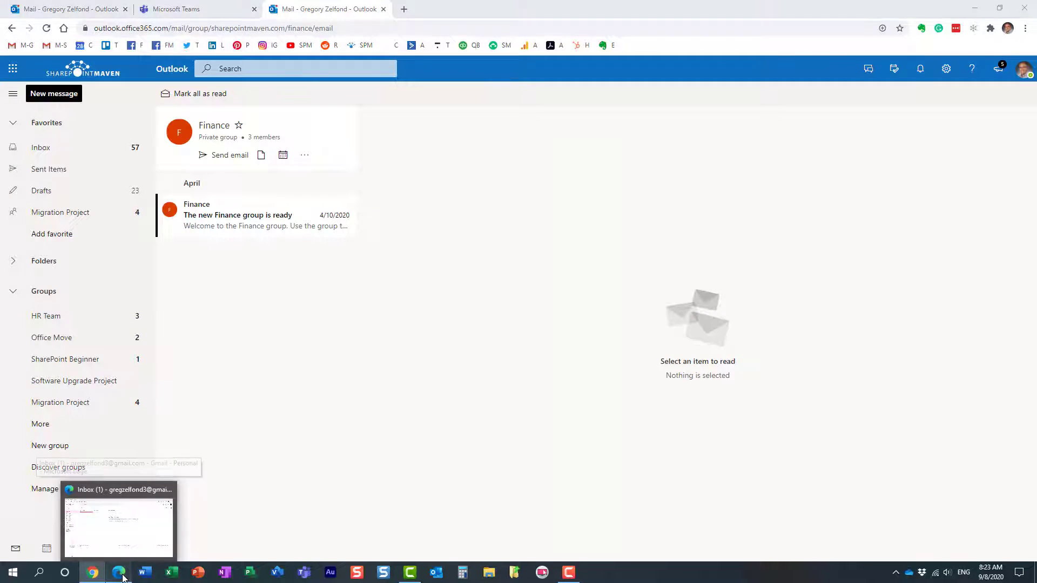
click(119, 521)
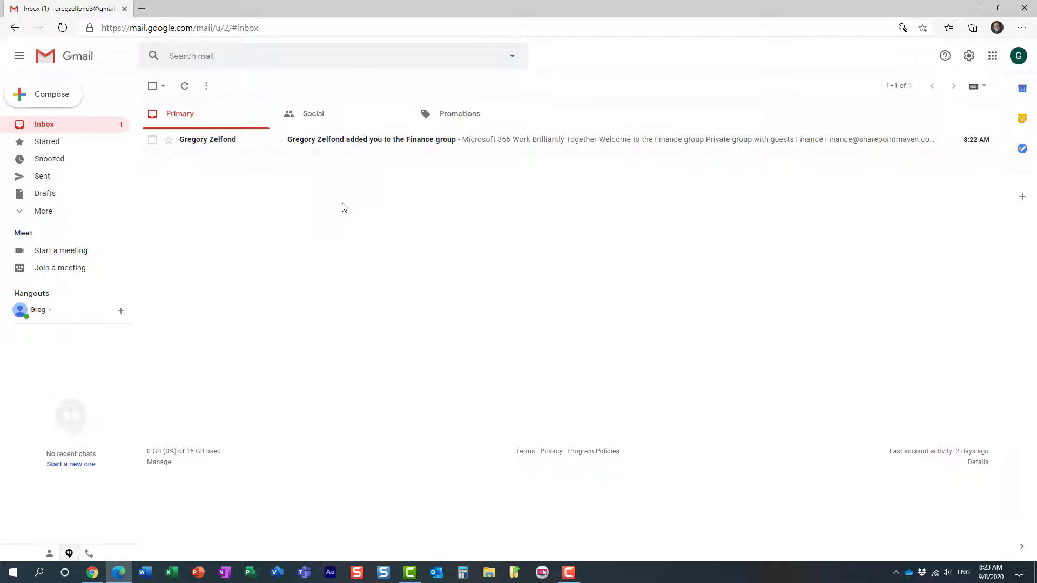
click(309, 141)
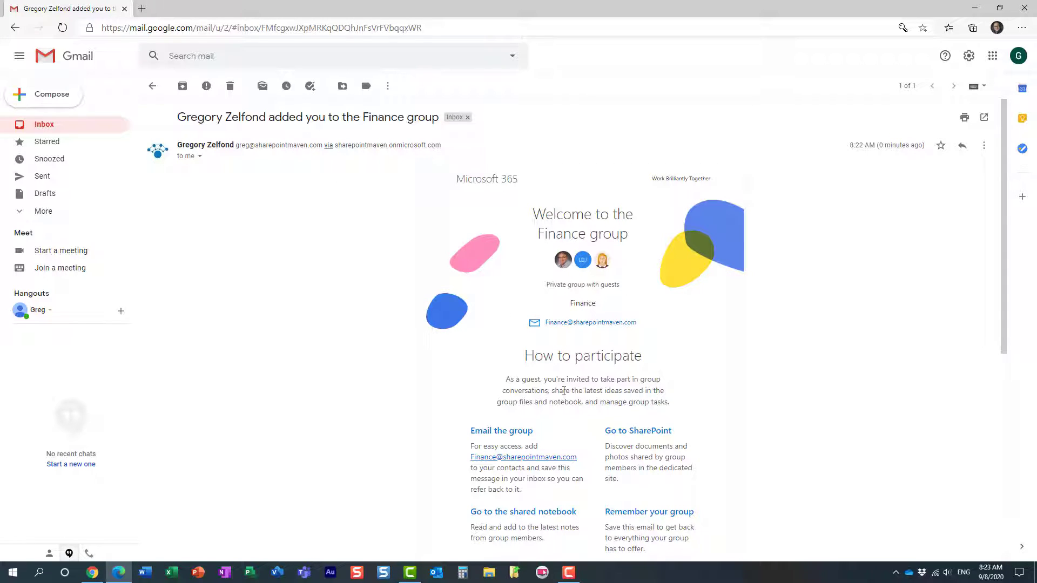
scroll(564, 391, down, 1)
scroll(563, 391, down, 3)
scroll(551, 359, down, 3)
scroll(551, 361, up, 6)
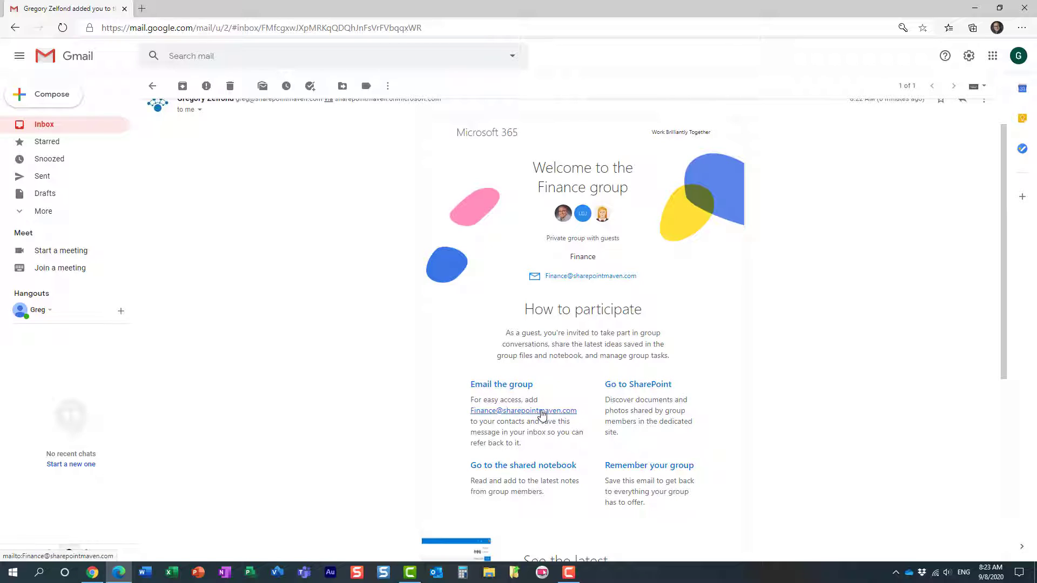
Follow 'Go to SharePoint' and confirm creating a Microsoft account for the guest's Gmail address
click(644, 389)
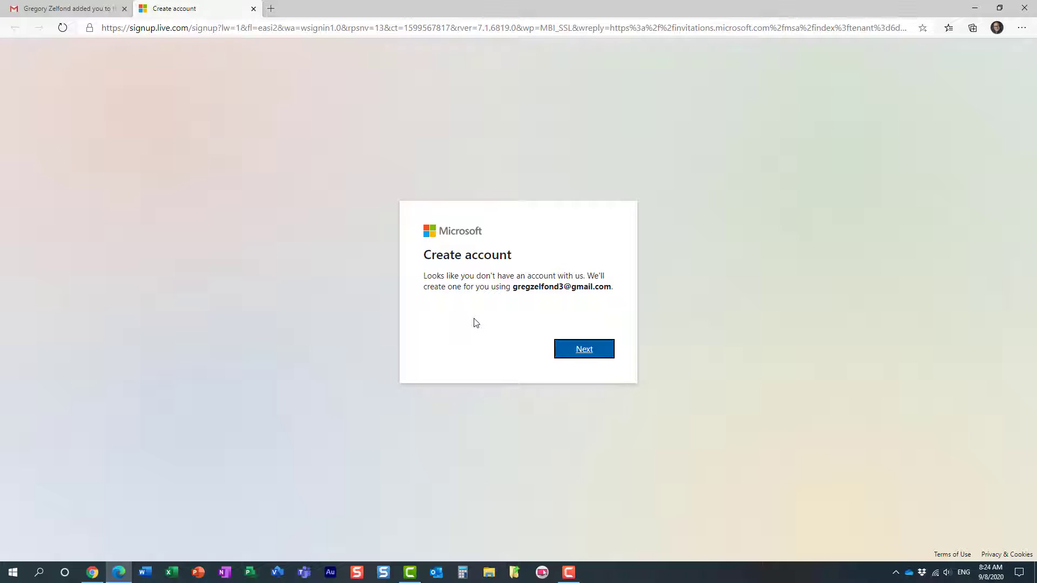
drag(513, 287, 613, 285)
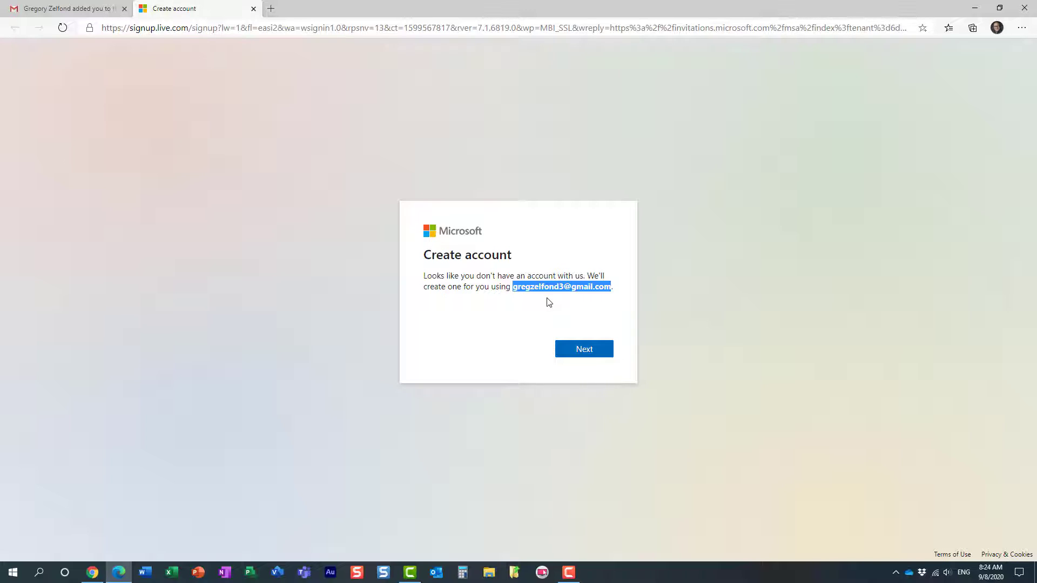
click(582, 352)
click(583, 354)
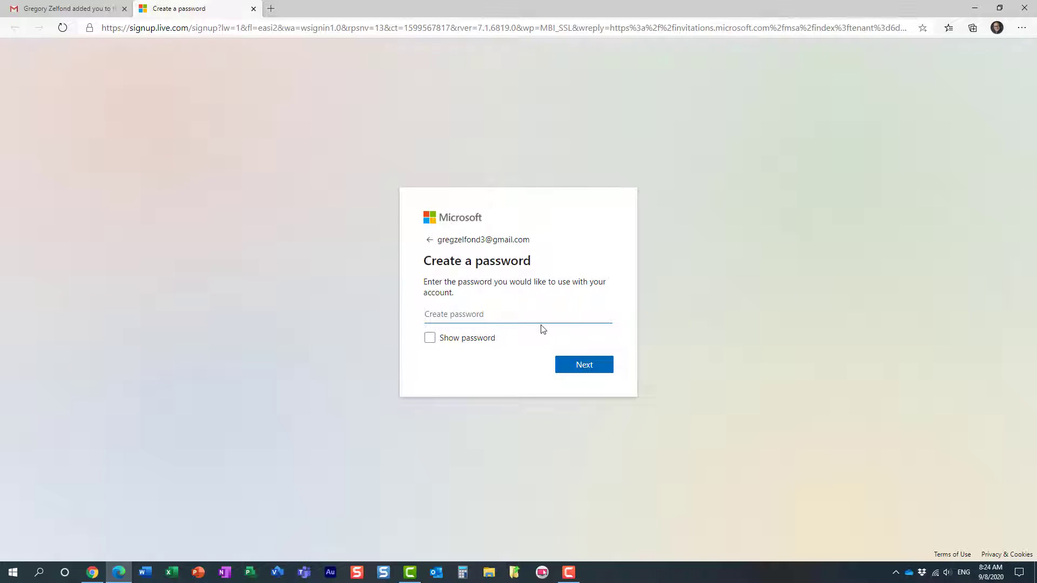
Set the new account's password, decline staying signed in, and accept the requested permissions
text(•••••••••)
click(581, 367)
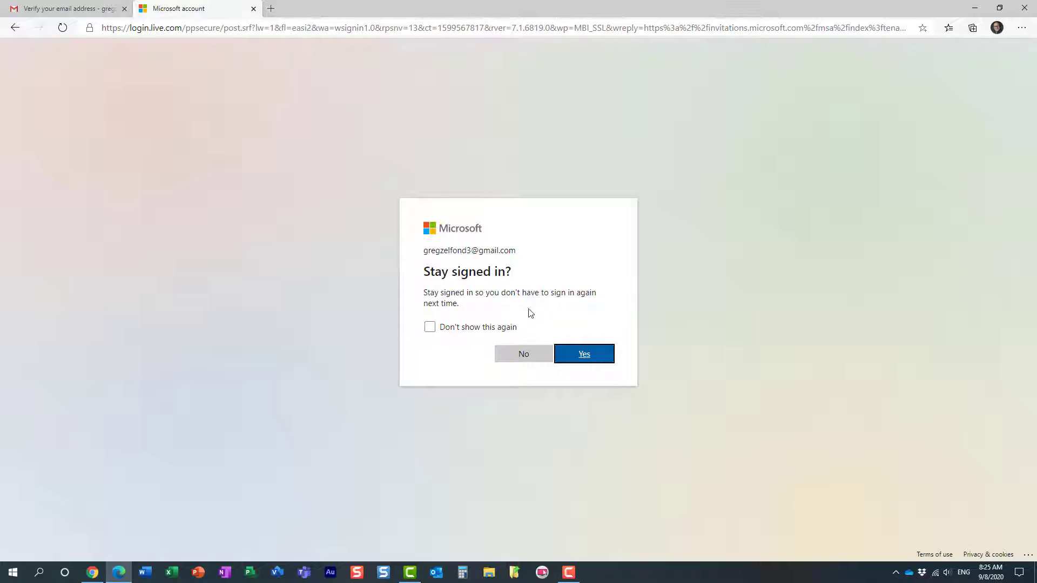
click(523, 355)
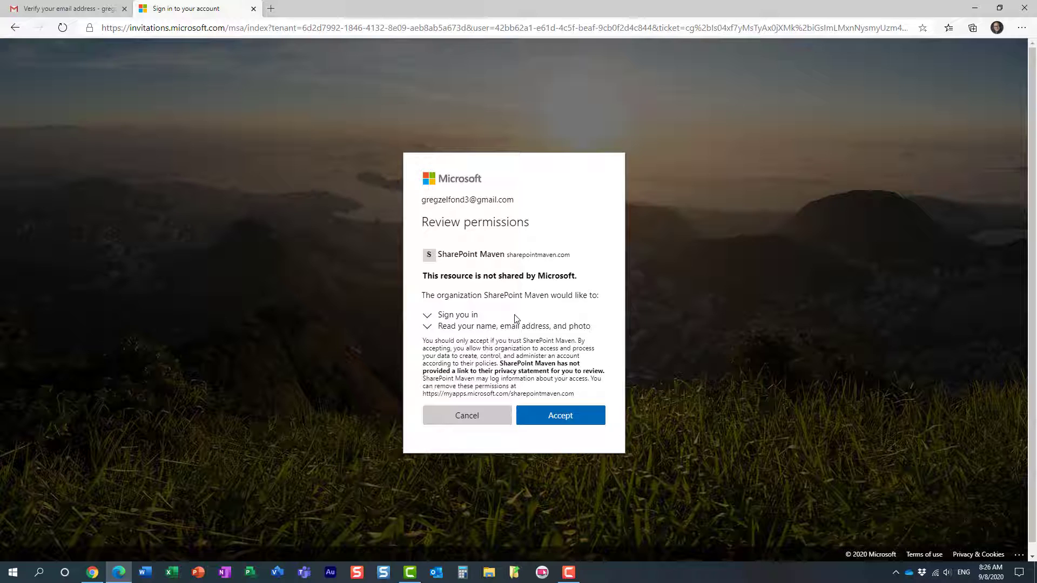
click(566, 419)
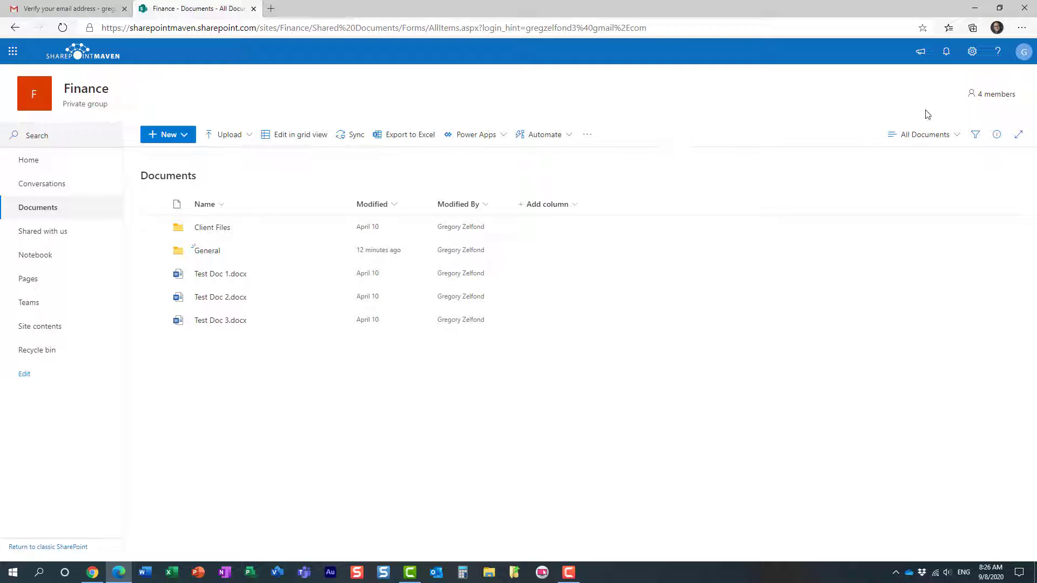
Delete Test Doc 1.docx from the Finance Documents library and return to the site home page
click(28, 165)
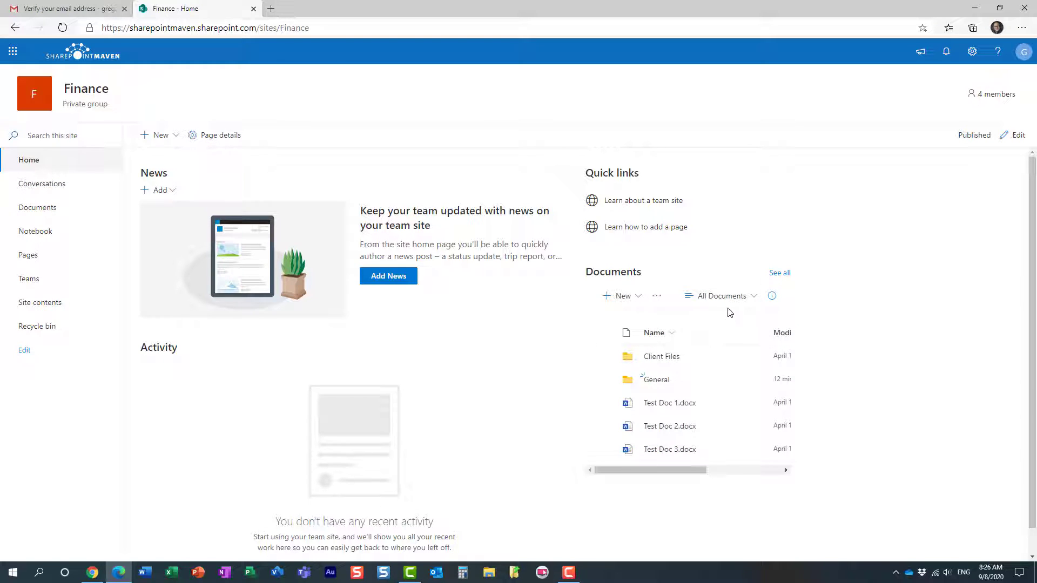
click(780, 272)
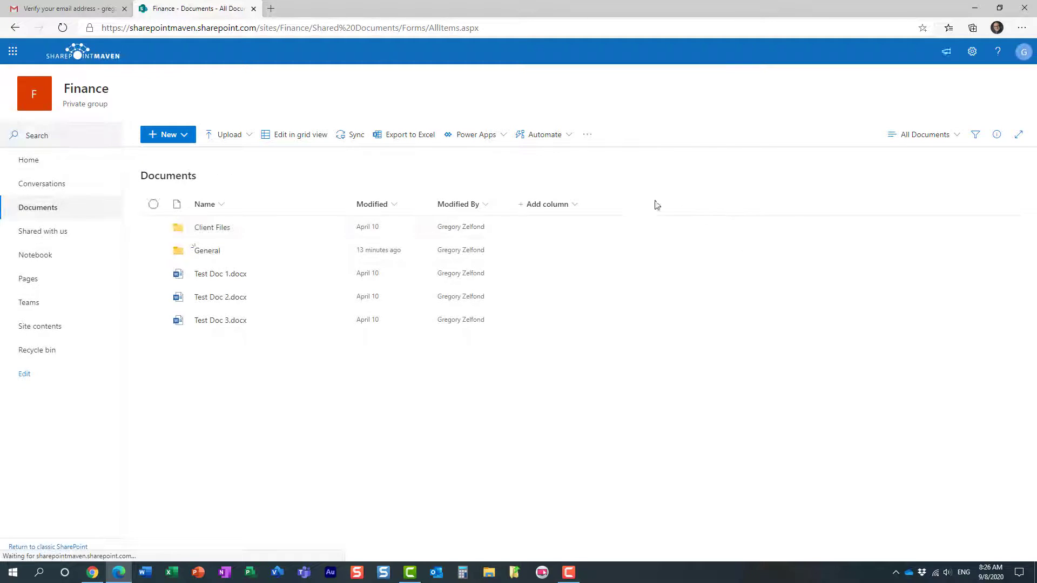
click(154, 274)
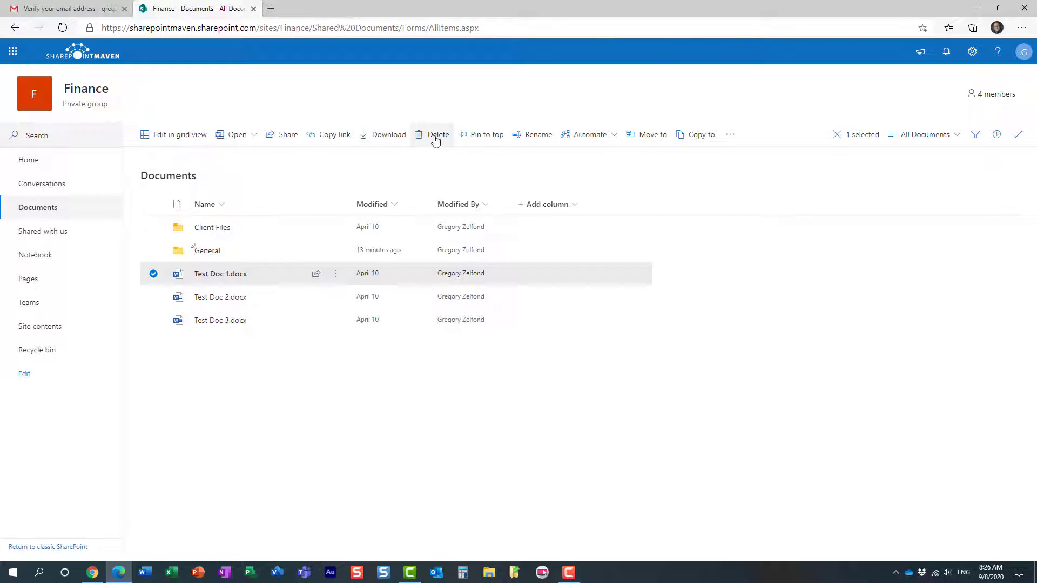
click(437, 135)
click(527, 324)
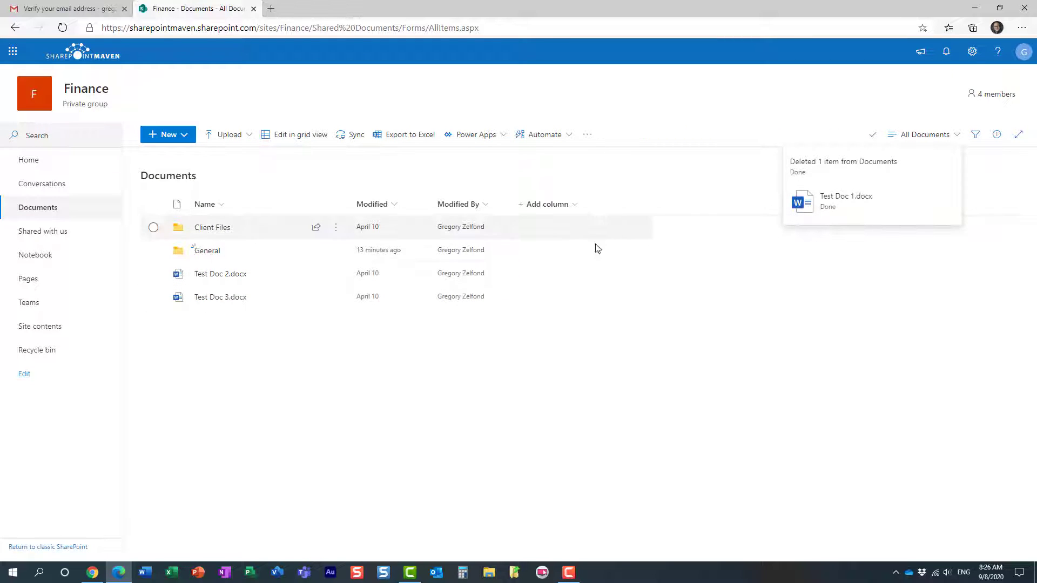
click(33, 161)
Edit the Finance home page and republish it
click(1016, 139)
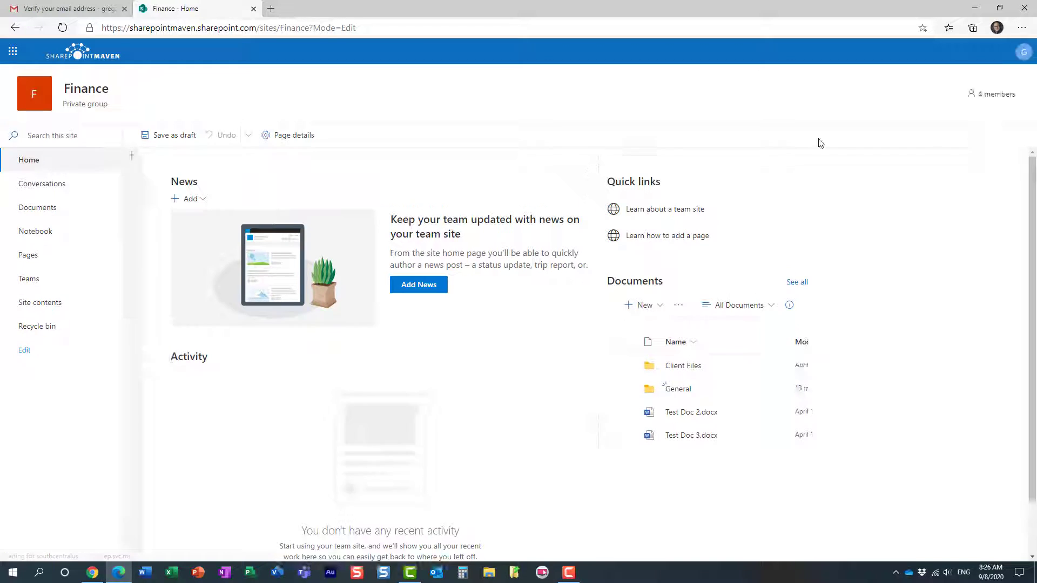
click(994, 136)
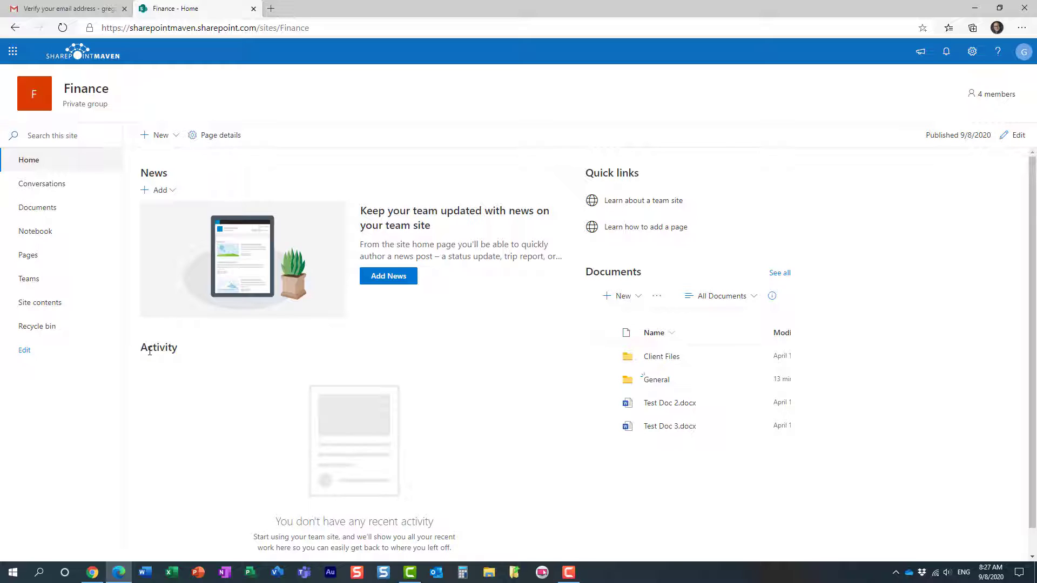
Open the Finance Teams link in a new tab and choose the web app over the desktop app
right_click(75, 282)
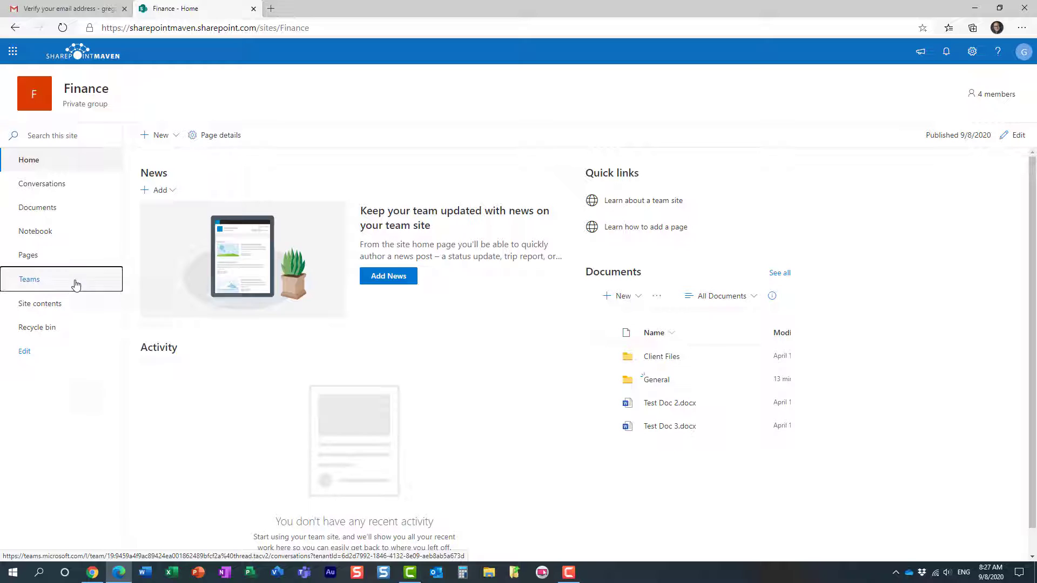
click(133, 292)
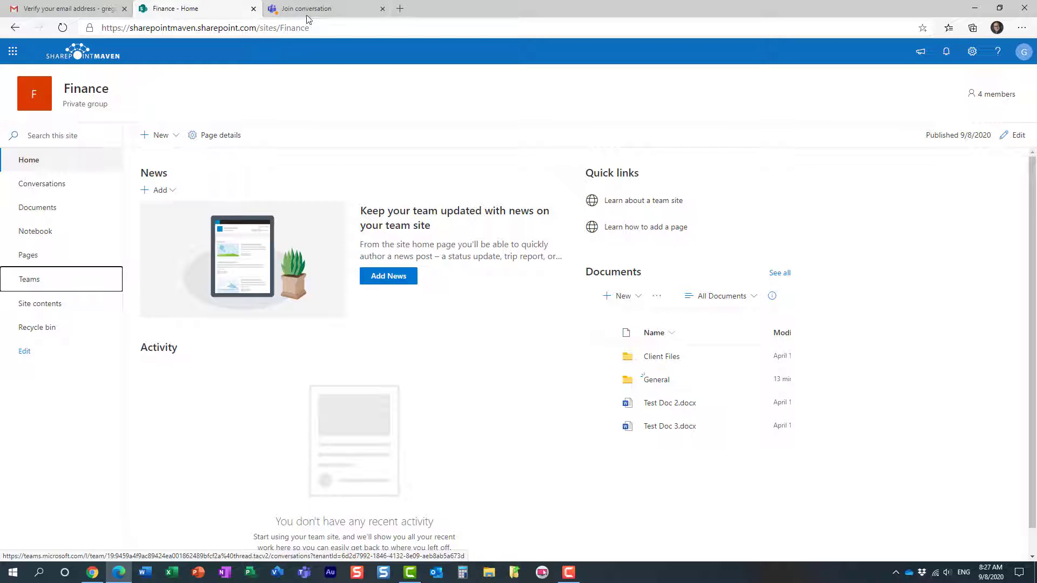
click(307, 12)
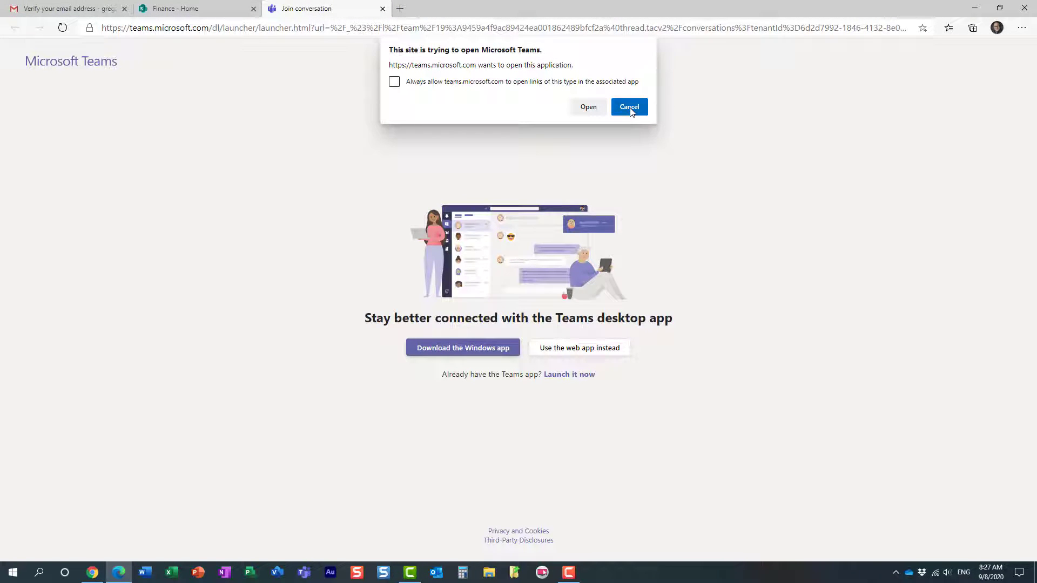
click(629, 107)
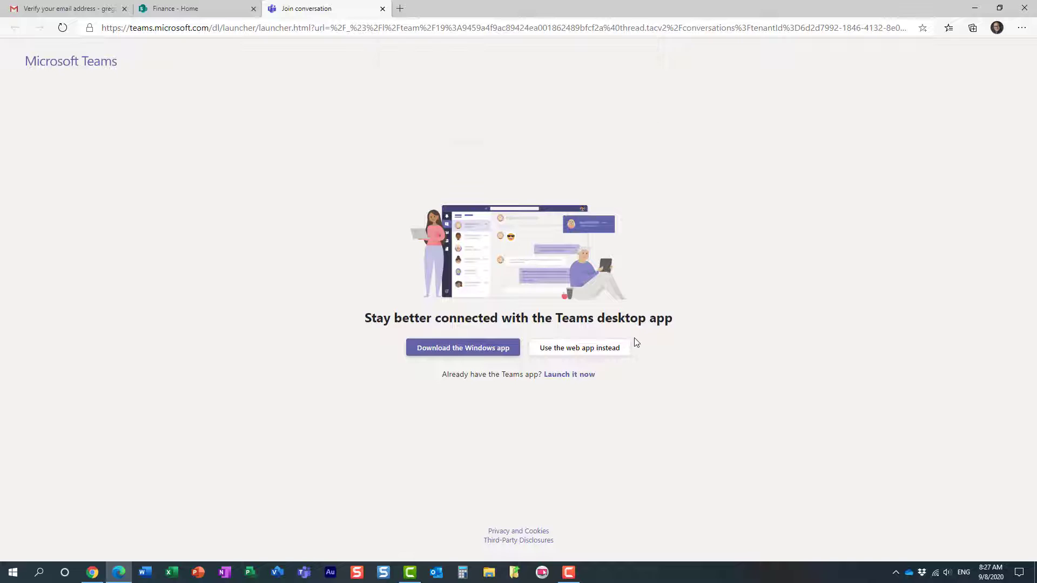
click(598, 350)
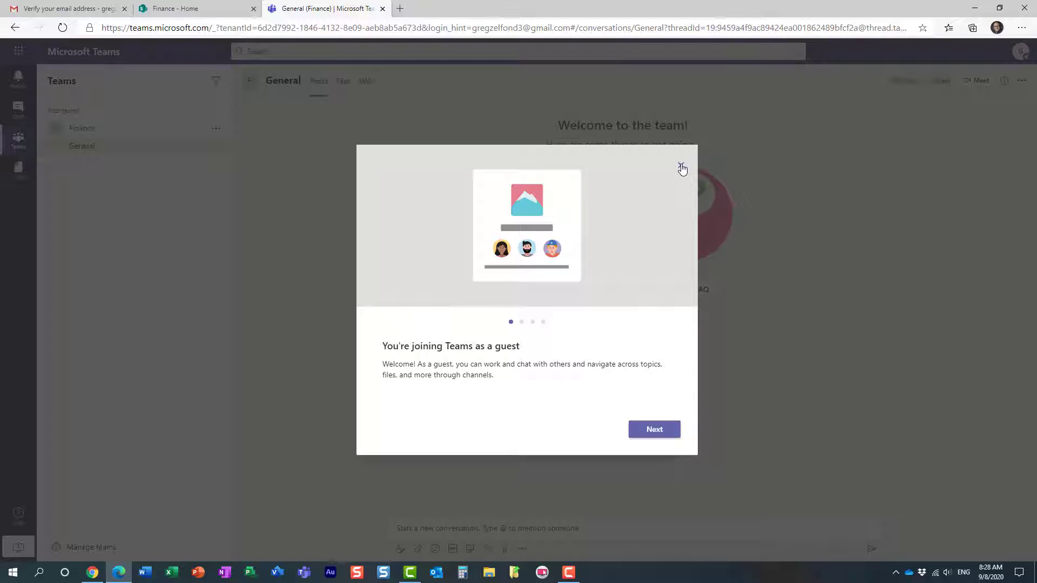
Finish the guest welcome tour, view the General channel's Files, then return to the Finance - Home tab
click(654, 429)
click(654, 430)
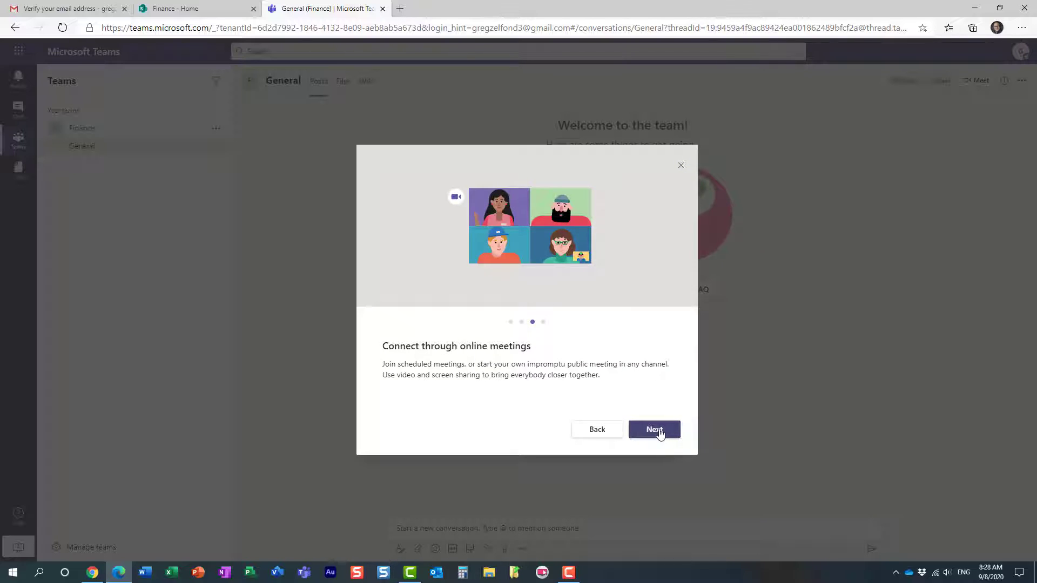
click(659, 431)
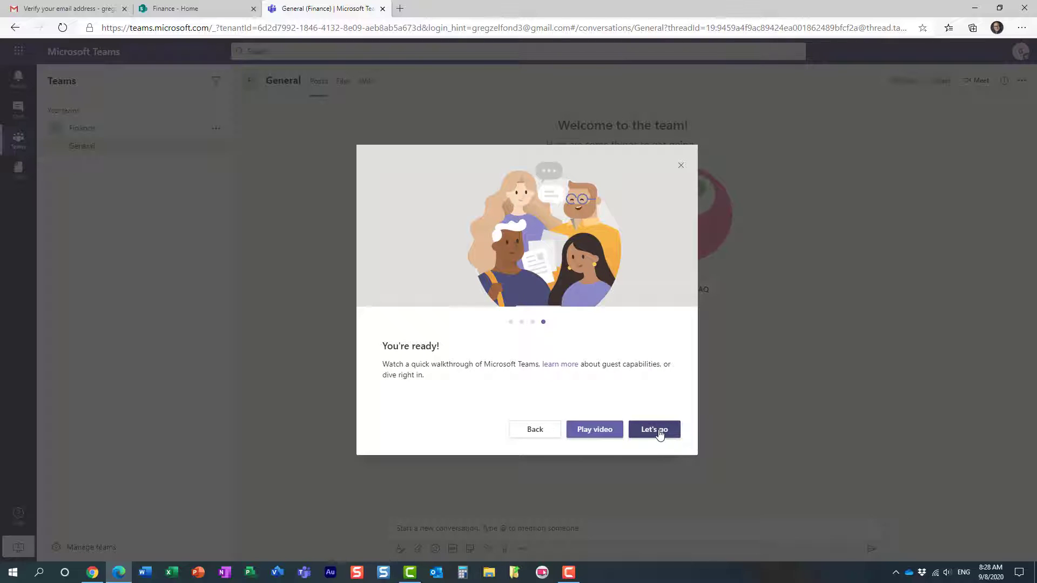
click(660, 431)
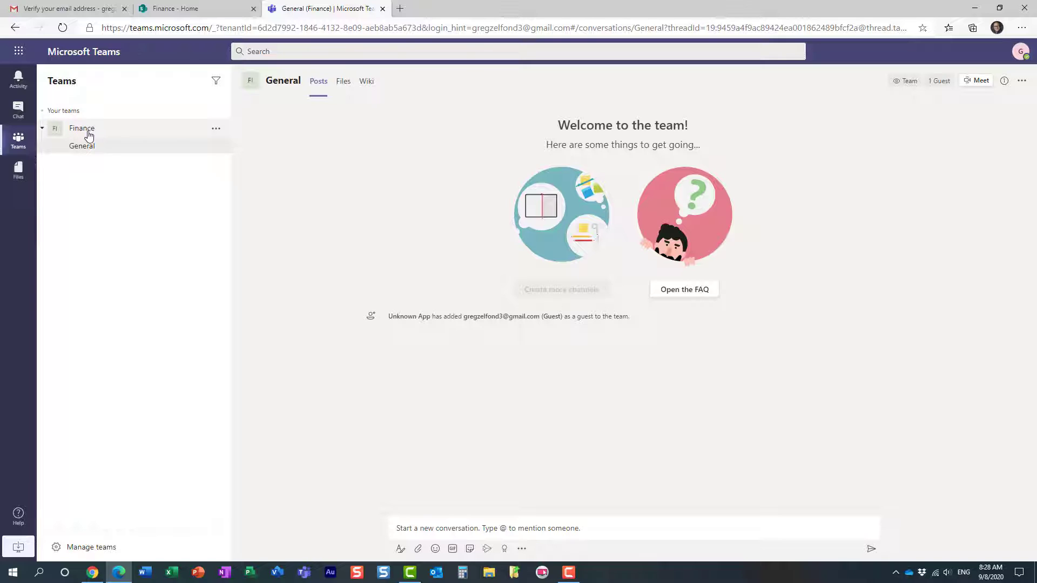
click(339, 80)
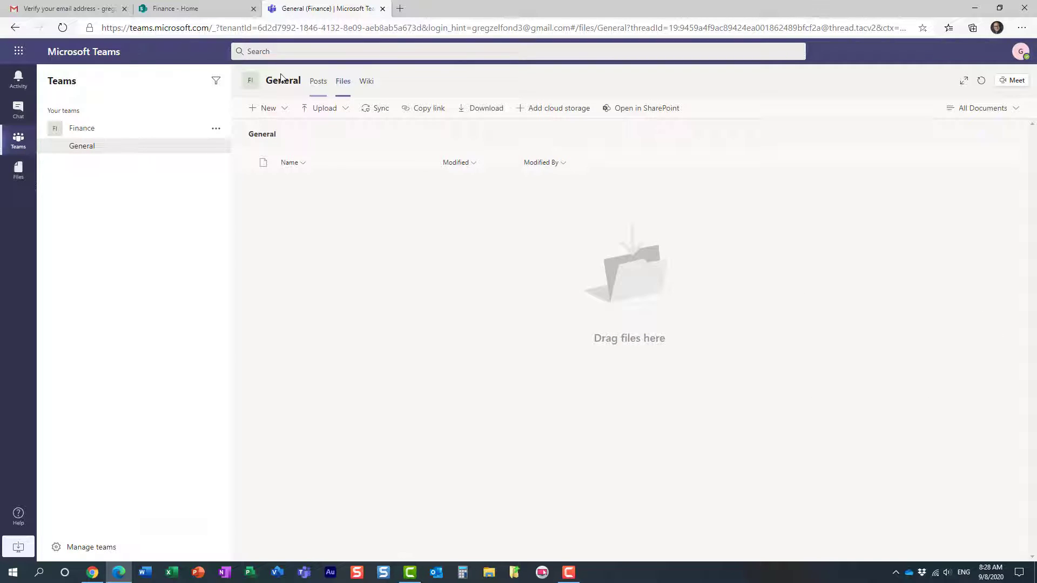
click(181, 10)
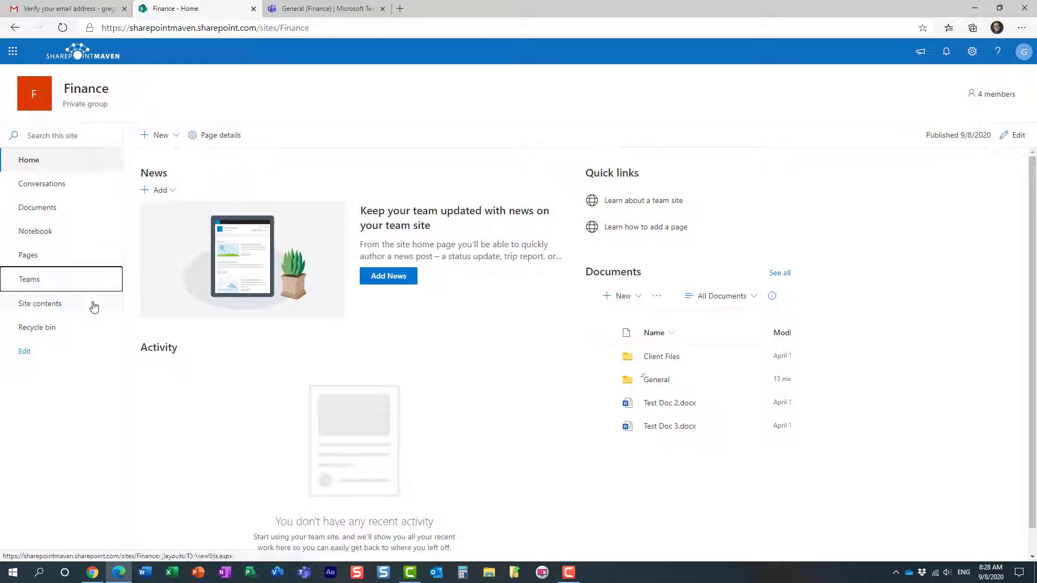
Check the Finance group's Conversations page, then view the General channel's Posts in Teams
click(50, 190)
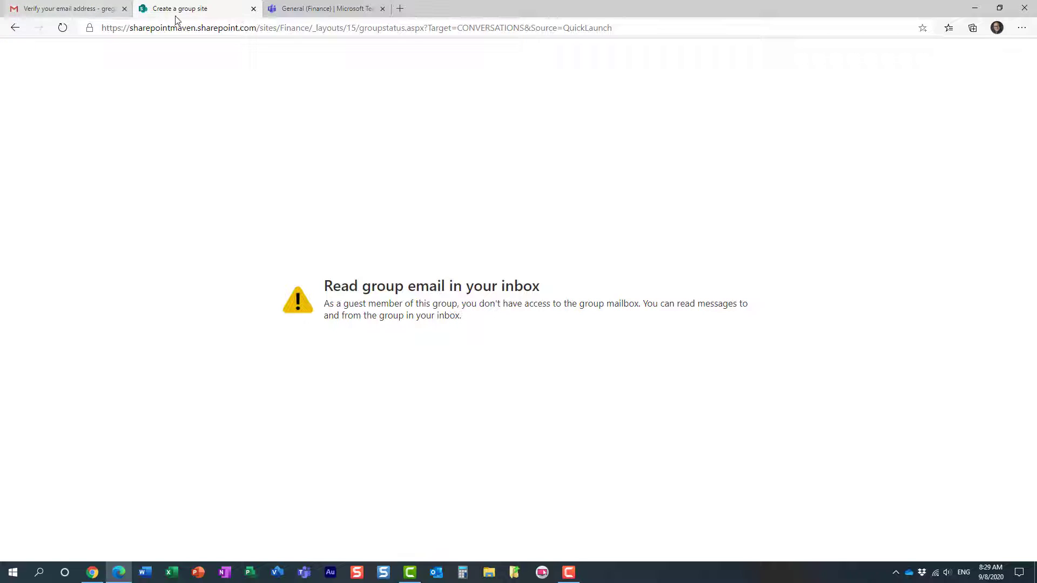
click(312, 12)
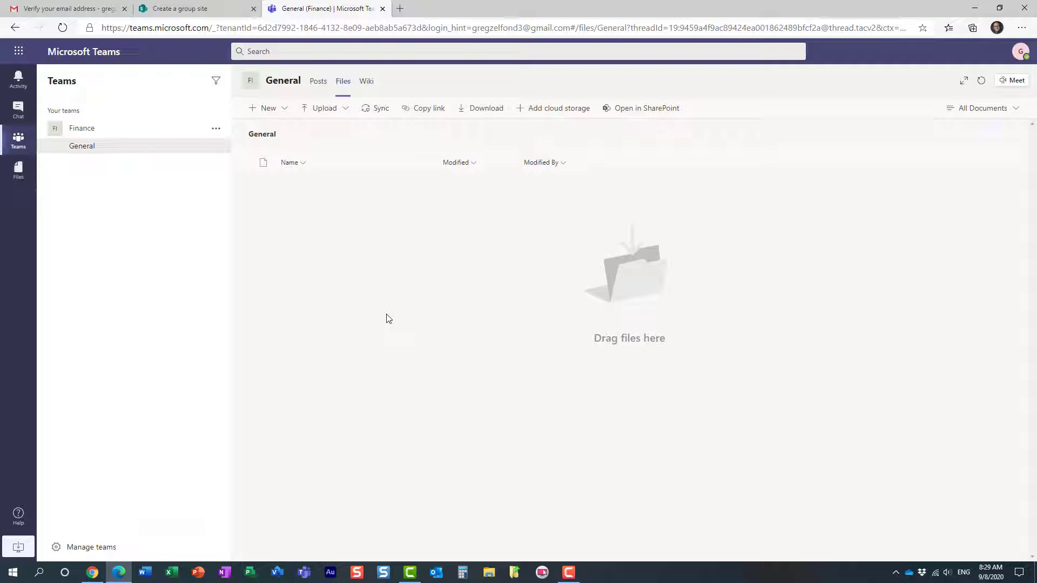
click(318, 82)
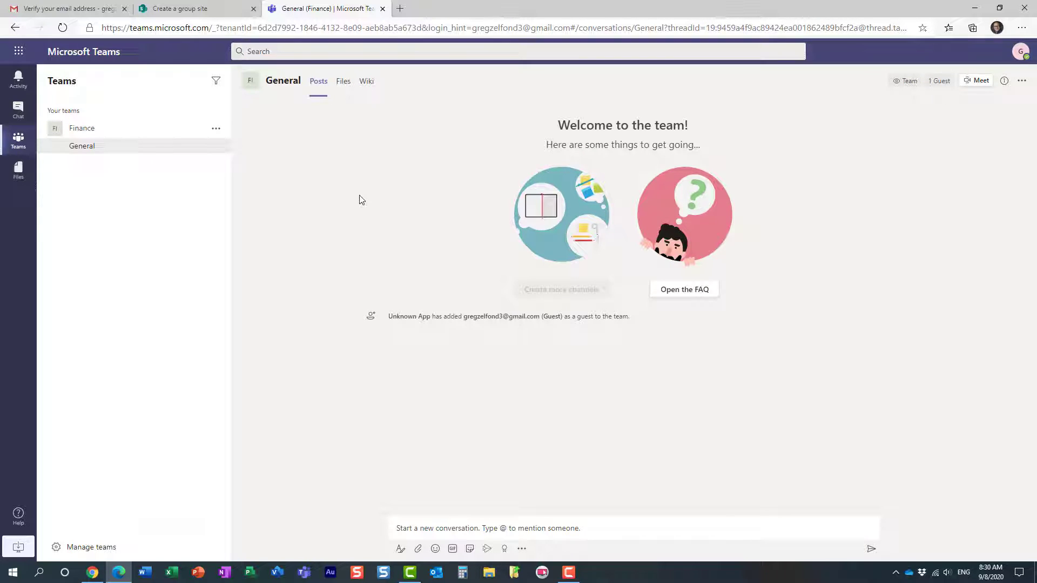